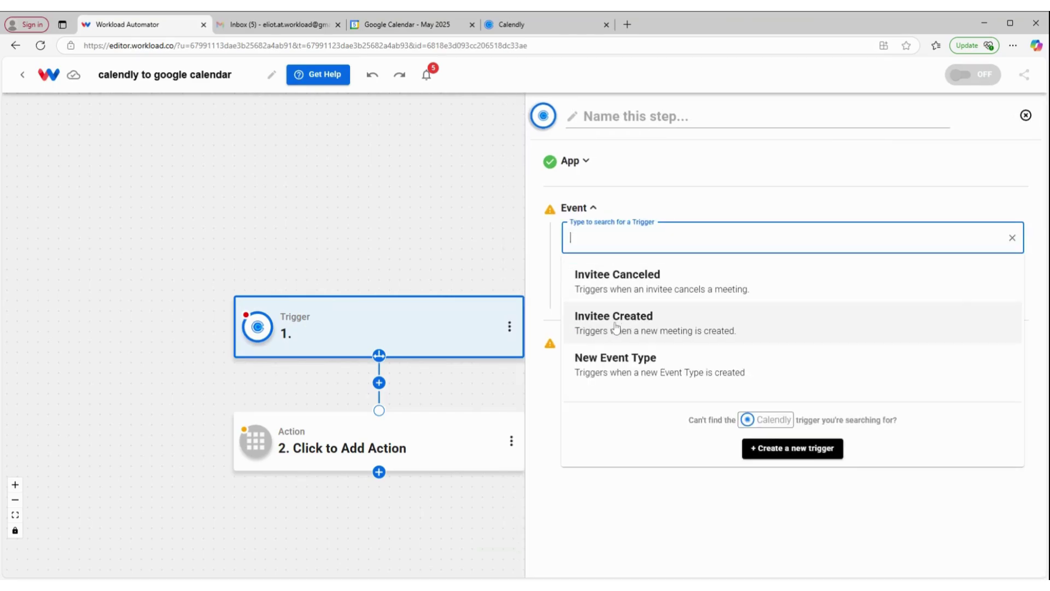
Step: Set the Calendly trigger event to Invitee Created and accept the connected Calendly account
{"action": "left_click", "coordinate": [616, 327]}
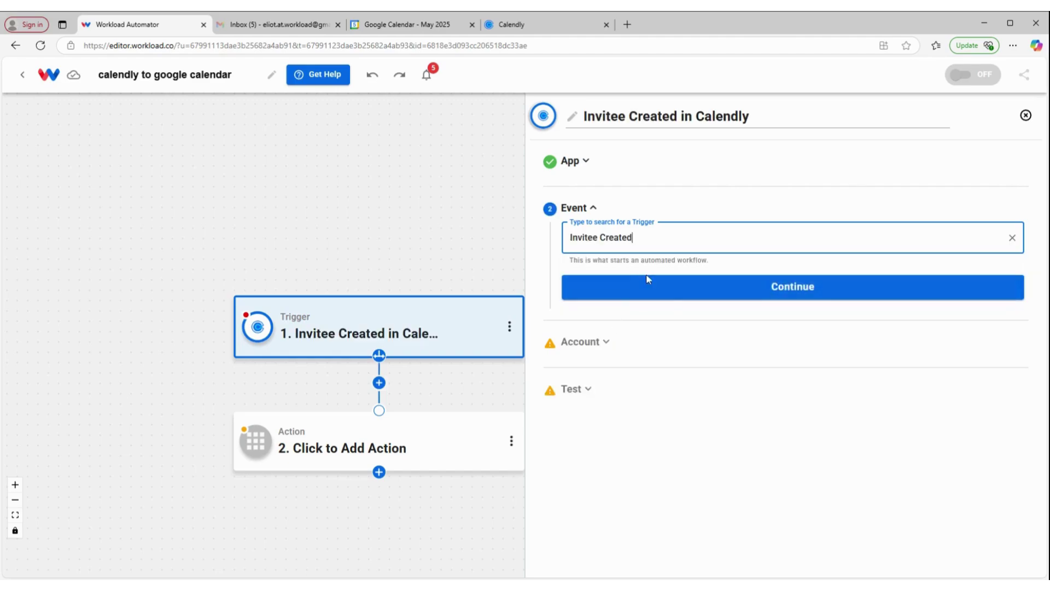
{"action": "left_click", "coordinate": [678, 290]}
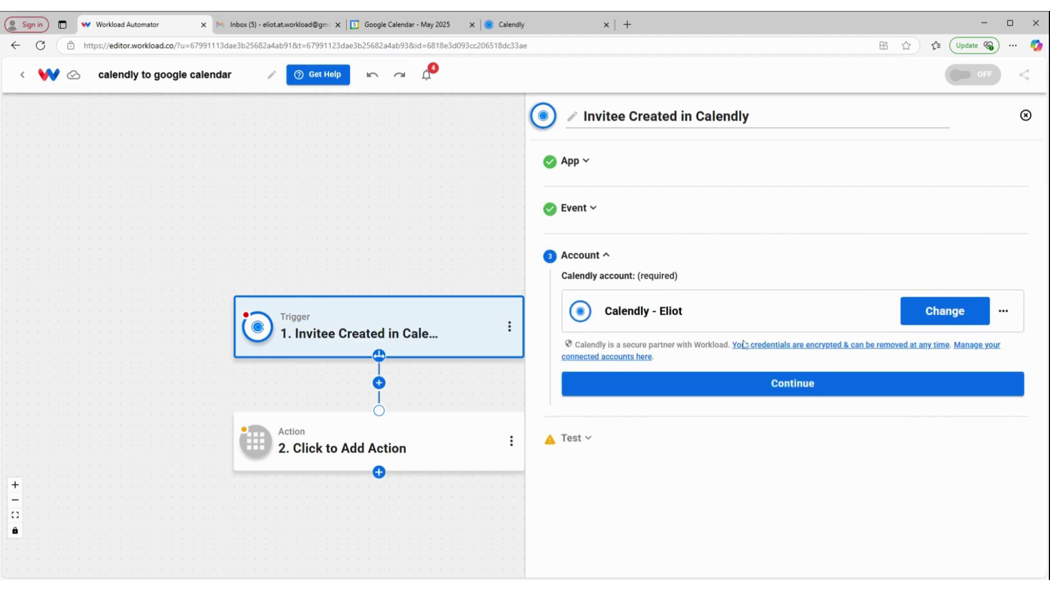
{"action": "left_click", "coordinate": [752, 384]}
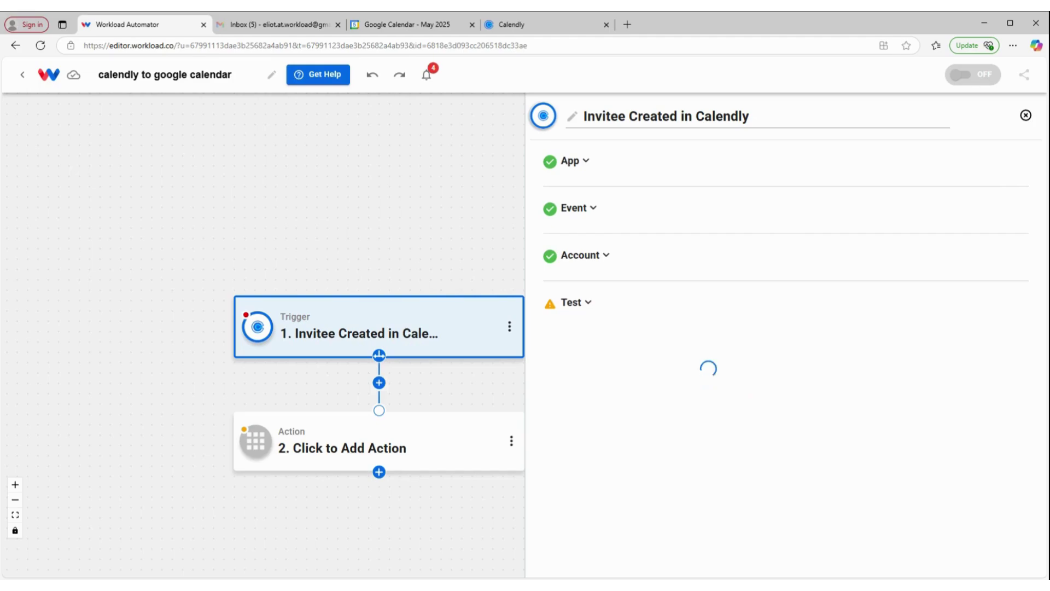
Step: Test the Invitee Created trigger and look through the returned invitee record before continuing to the action step
{"action": "left_click", "coordinate": [723, 442]}
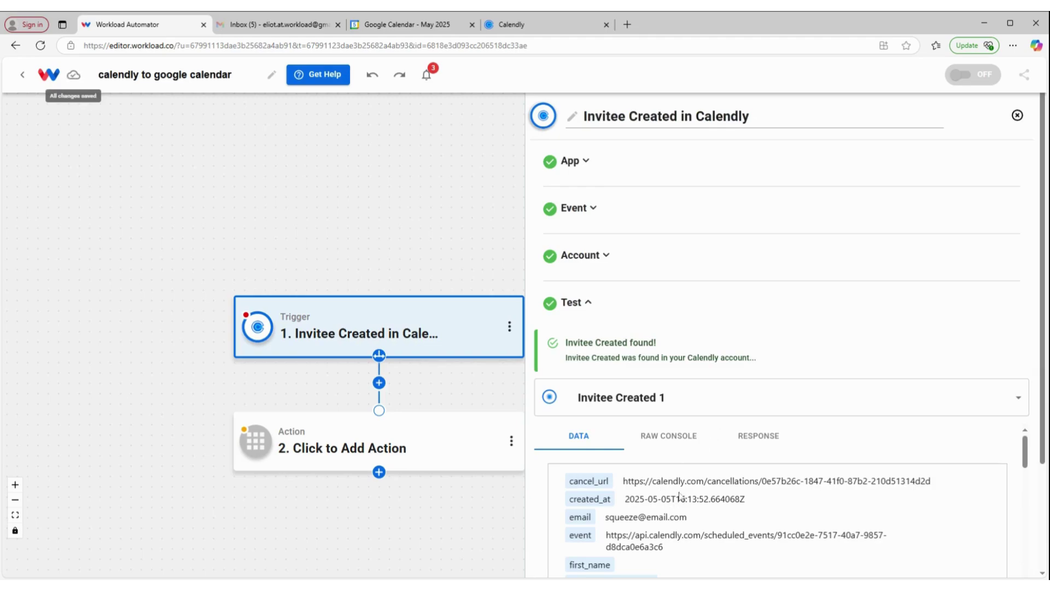
{"action": "scroll", "coordinate": [681, 493], "scroll_direction": "down", "scroll_amount": 1}
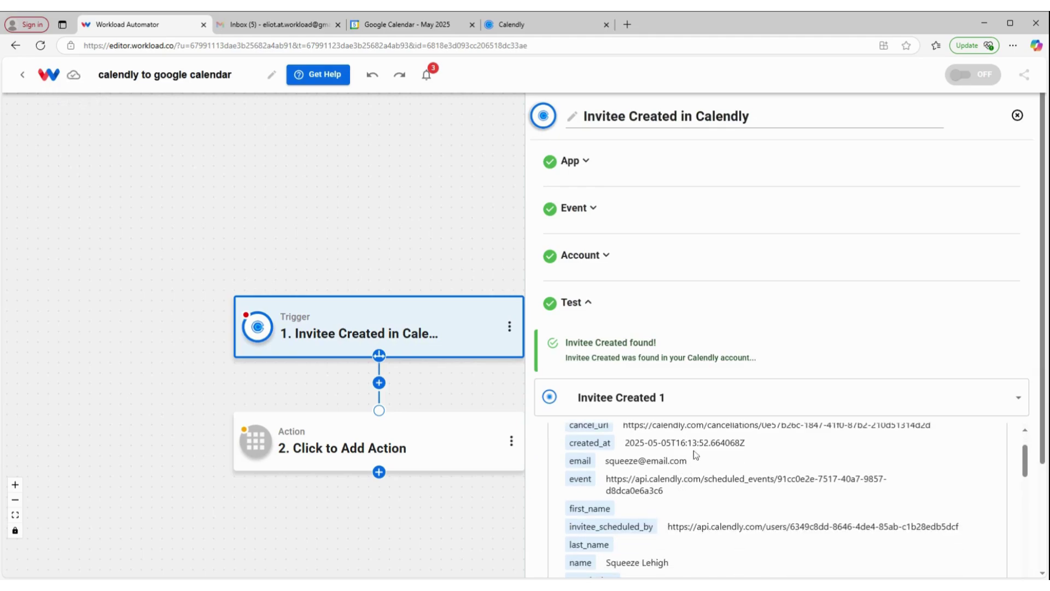
{"action": "scroll", "coordinate": [696, 455], "scroll_direction": "down", "scroll_amount": 6}
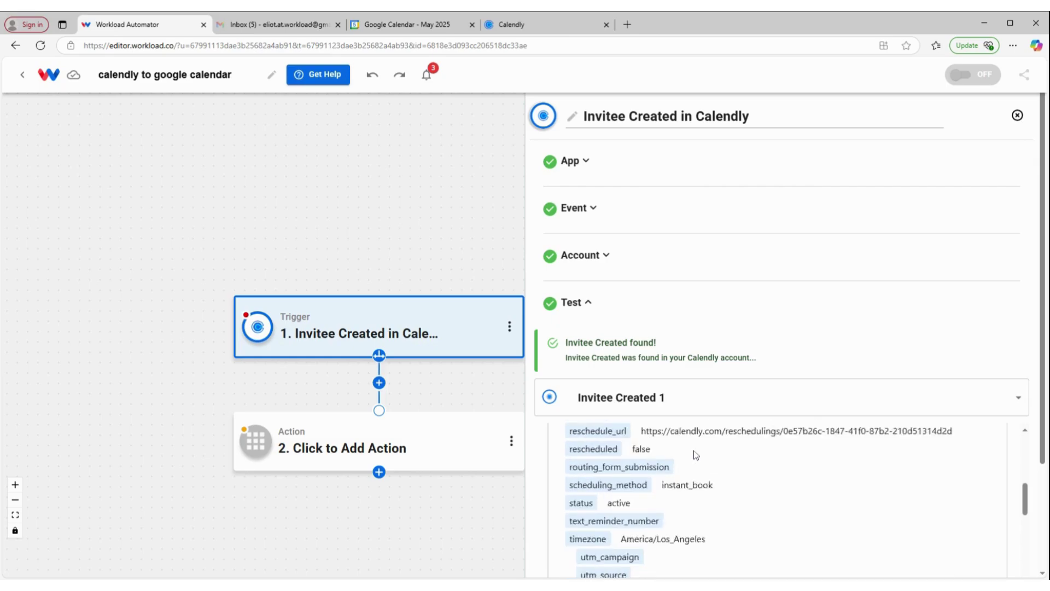
{"action": "scroll", "coordinate": [696, 454], "scroll_direction": "down", "scroll_amount": 8}
{"action": "scroll", "coordinate": [983, 367], "scroll_direction": "down", "scroll_amount": 3}
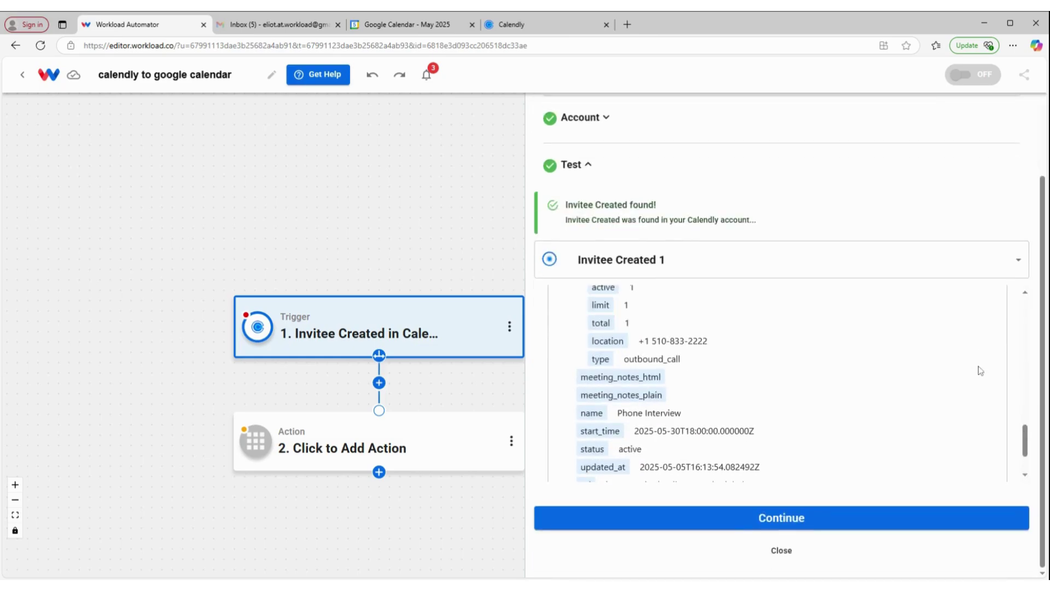
{"action": "scroll", "coordinate": [628, 477], "scroll_direction": "down", "scroll_amount": 1}
{"action": "left_click", "coordinate": [682, 523]}
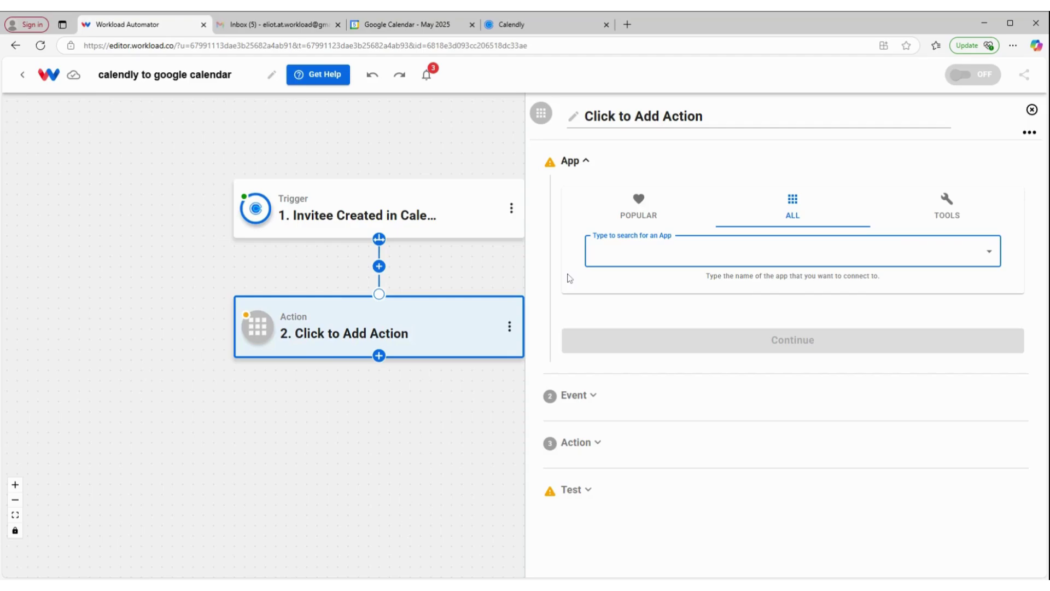
Step: Set the action to Create Detailed Event in Google Calendar and accept the connected account
{"action": "type", "text": "calen"}
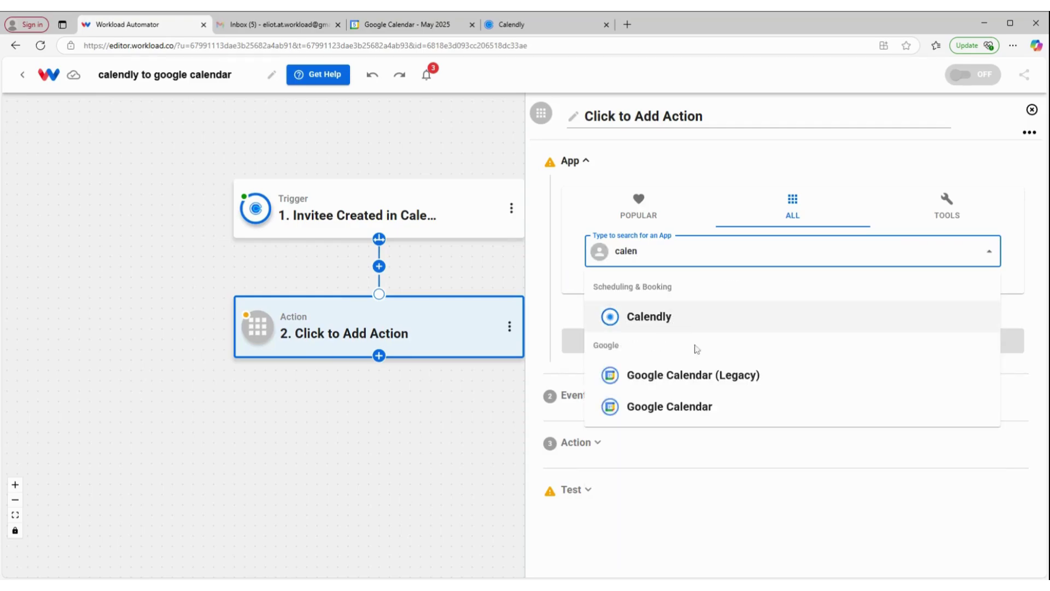
{"action": "left_click", "coordinate": [684, 411]}
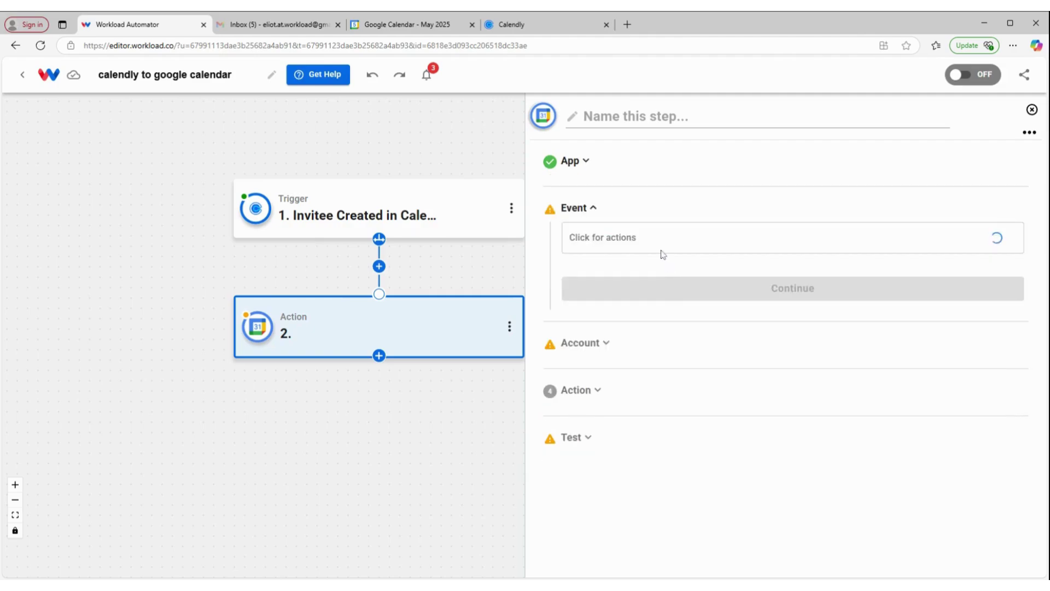
{"action": "left_click", "coordinate": [663, 249]}
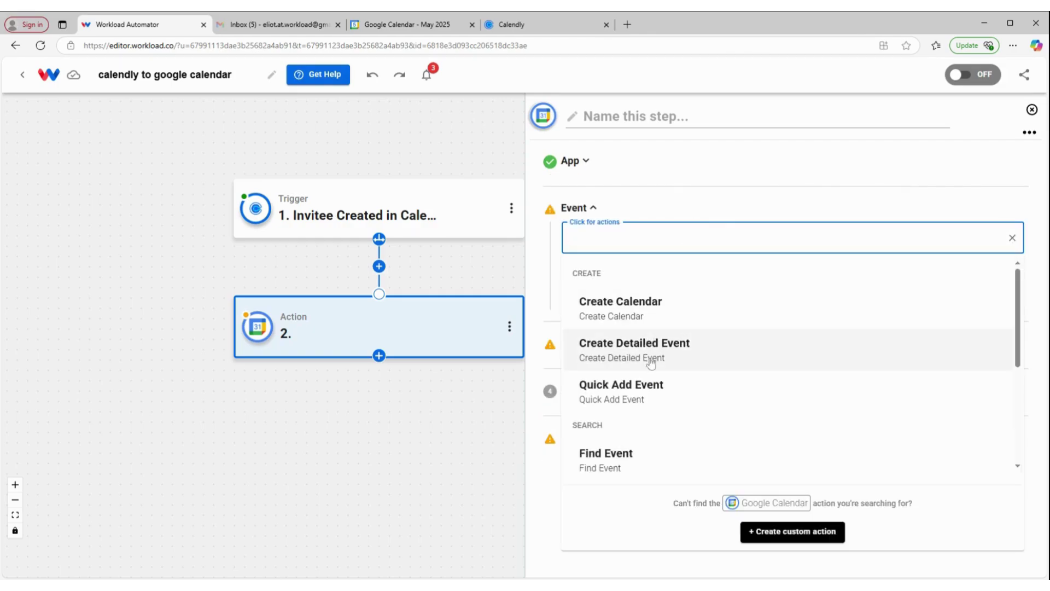
{"action": "left_click", "coordinate": [650, 356]}
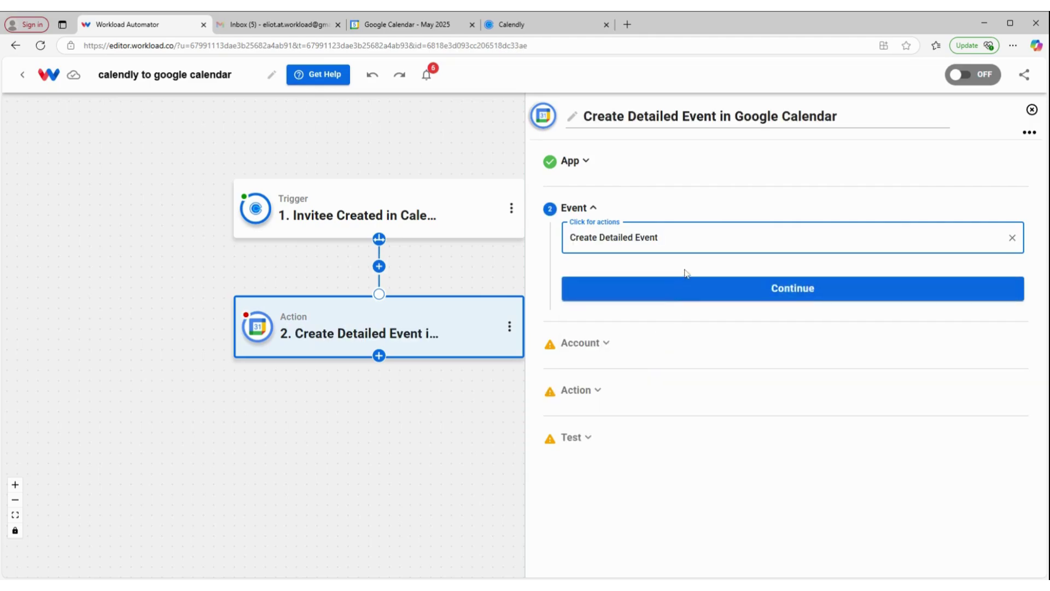
{"action": "left_click", "coordinate": [686, 288]}
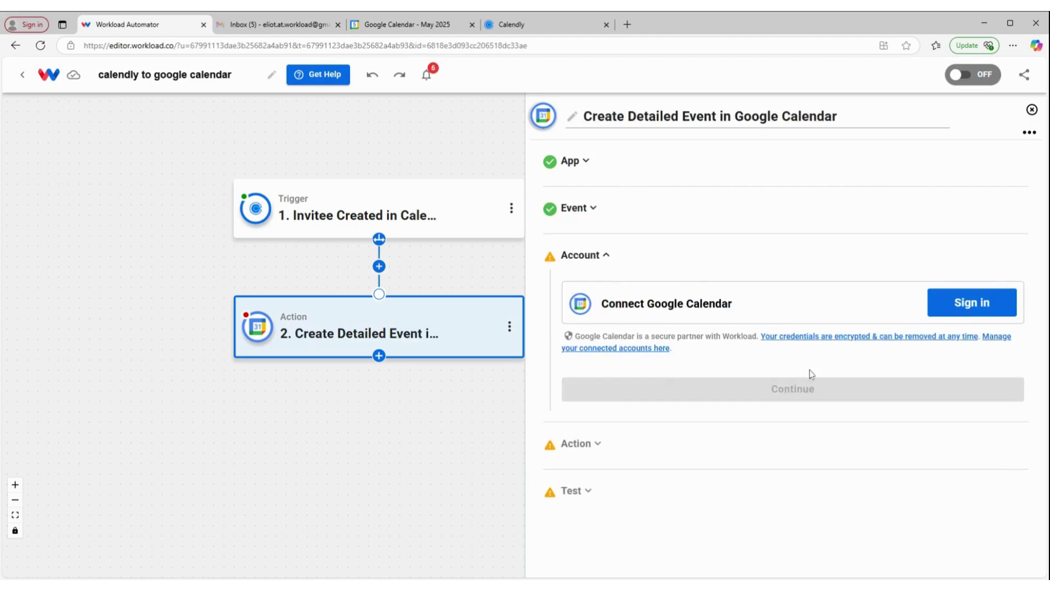
{"action": "left_click", "coordinate": [716, 403]}
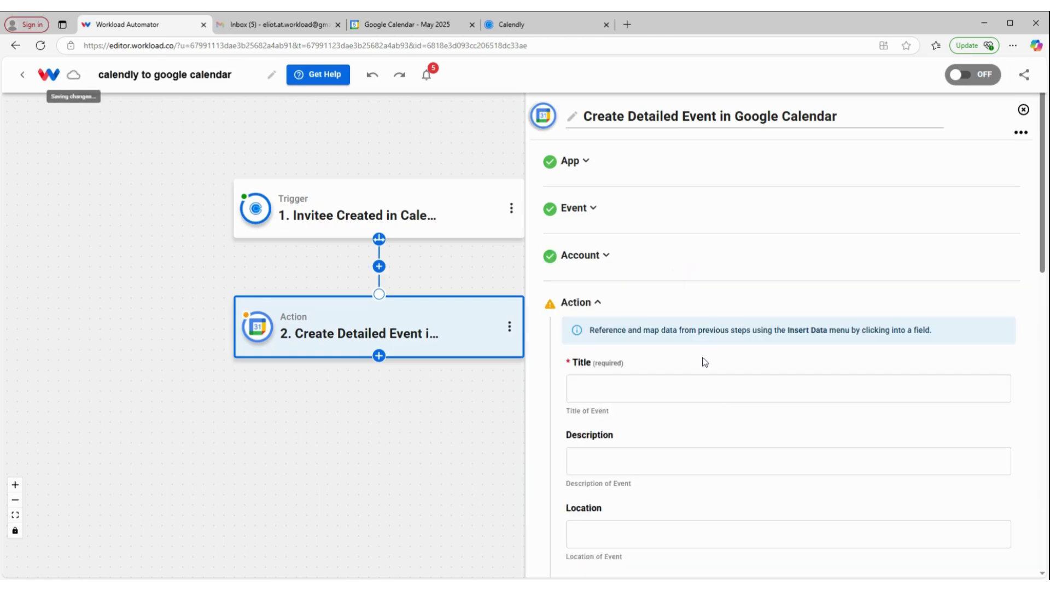
Step: Map the calendar event's Title to the scheduled event's name field from the Calendly trigger data
{"action": "scroll", "coordinate": [709, 353], "scroll_direction": "down", "scroll_amount": 2}
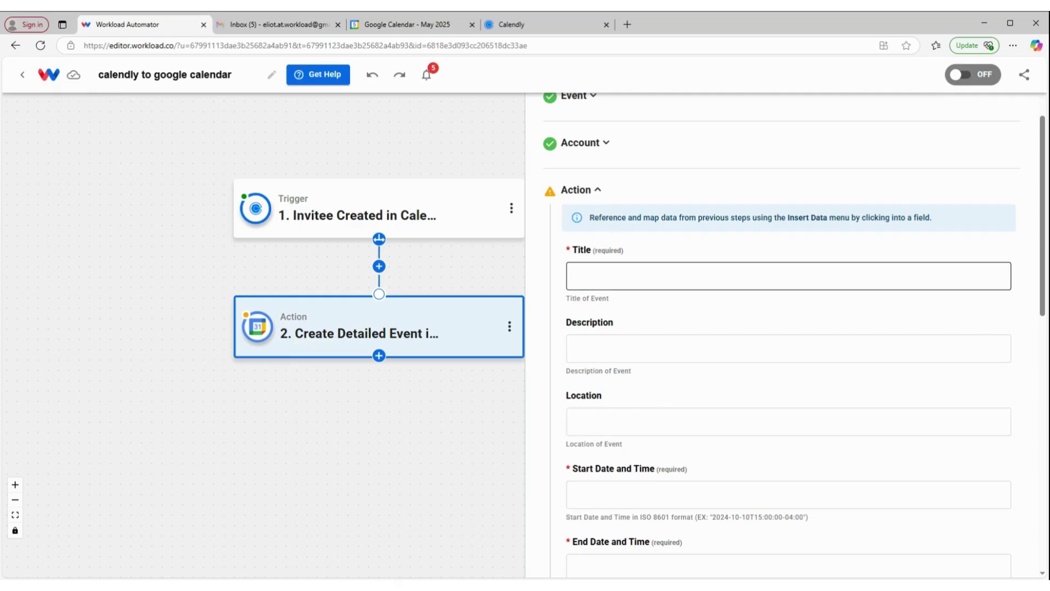
{"action": "left_click", "coordinate": [711, 277]}
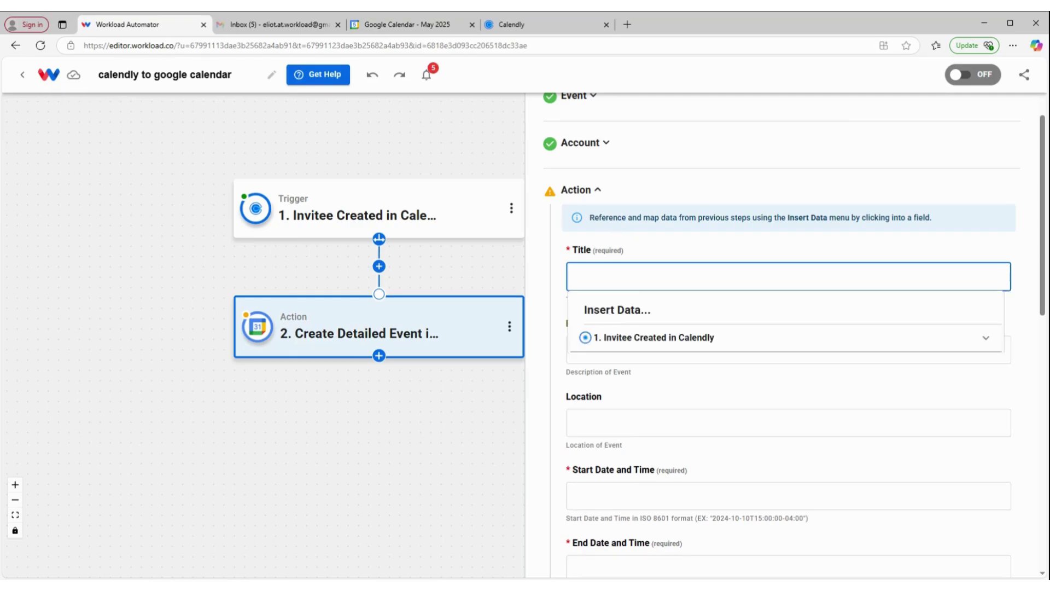
{"action": "left_click", "coordinate": [637, 342]}
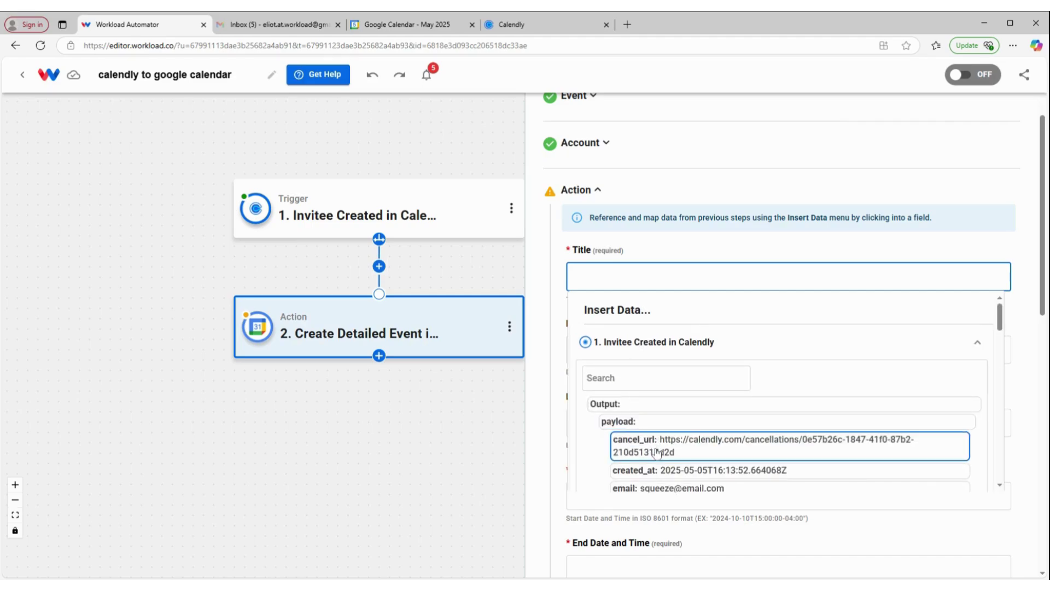
{"action": "scroll", "coordinate": [656, 435], "scroll_direction": "down", "scroll_amount": 3}
{"action": "scroll", "coordinate": [656, 452], "scroll_direction": "down", "scroll_amount": 3}
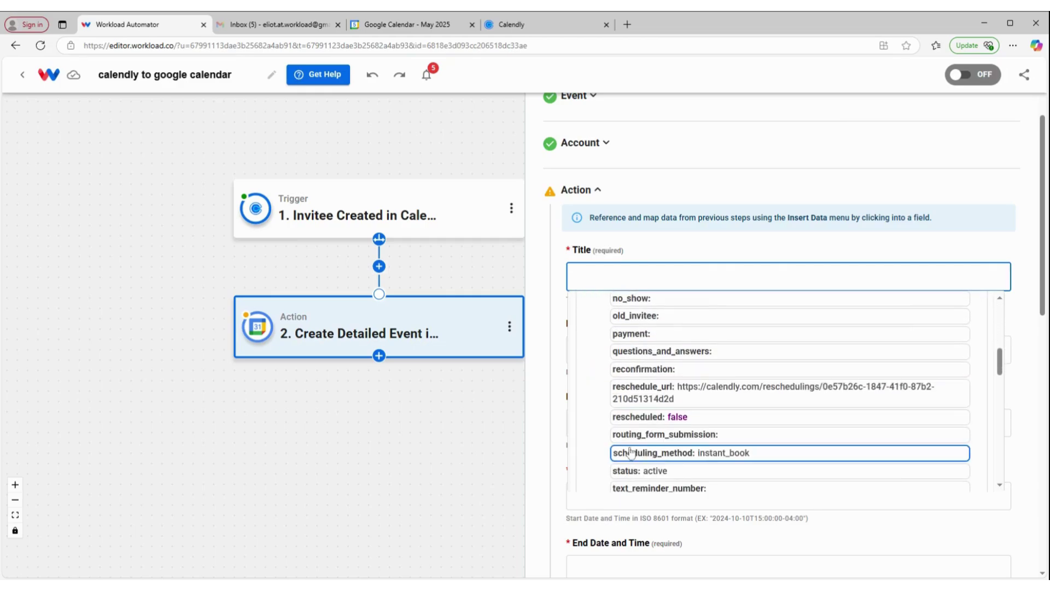
{"action": "scroll", "coordinate": [630, 452], "scroll_direction": "down", "scroll_amount": 5}
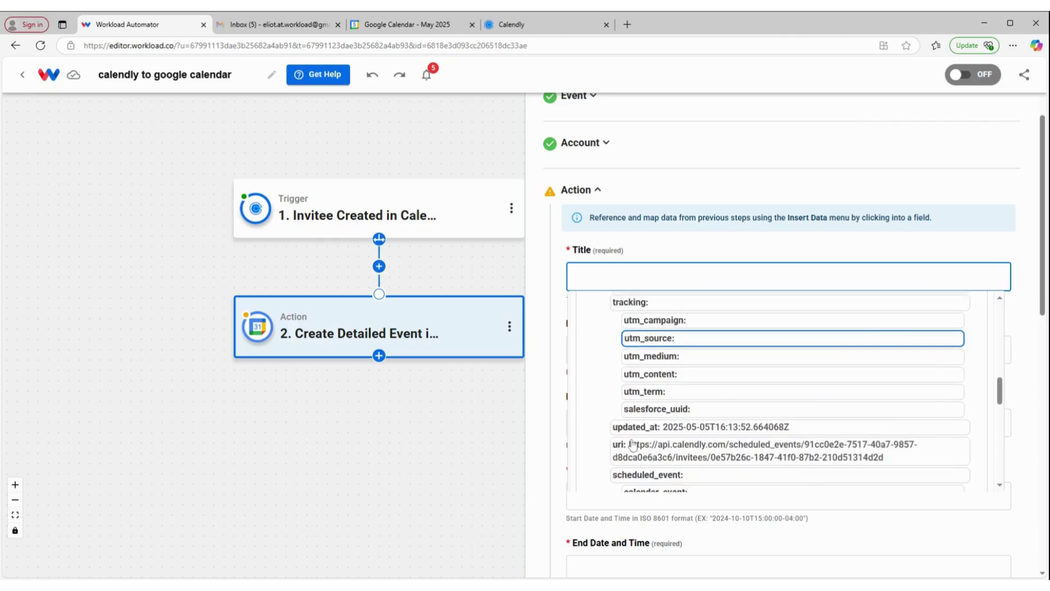
{"action": "scroll", "coordinate": [633, 445], "scroll_direction": "down", "scroll_amount": 5}
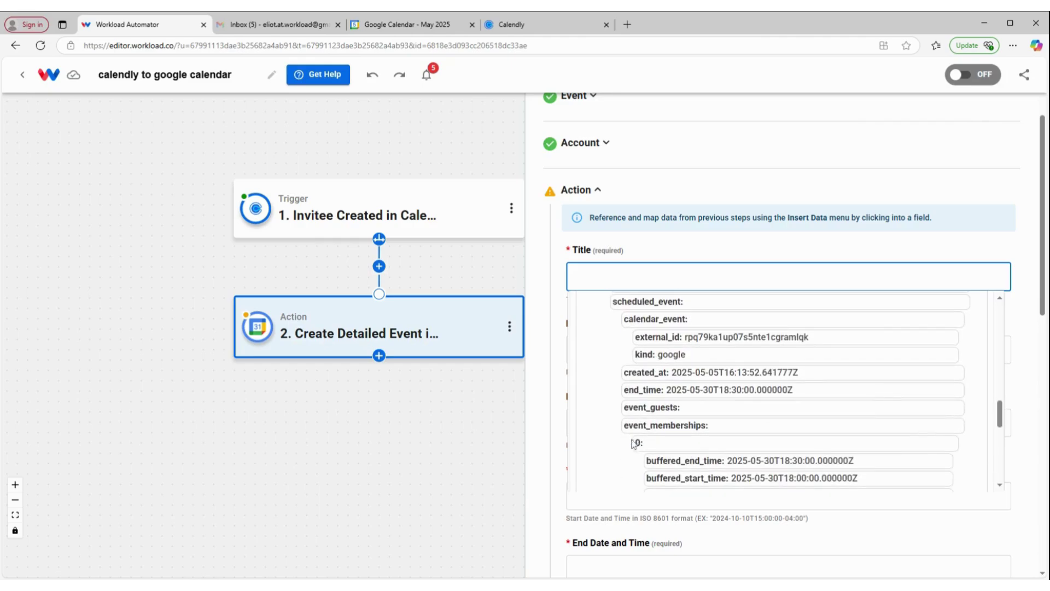
{"action": "scroll", "coordinate": [632, 443], "scroll_direction": "down", "scroll_amount": 6}
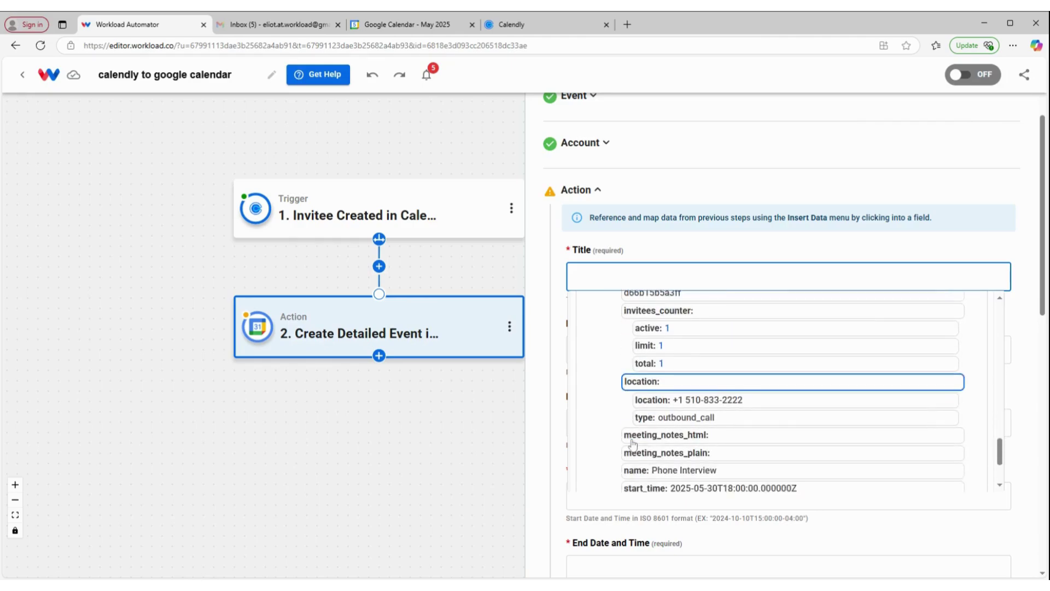
{"action": "scroll", "coordinate": [632, 444], "scroll_direction": "down", "scroll_amount": 1}
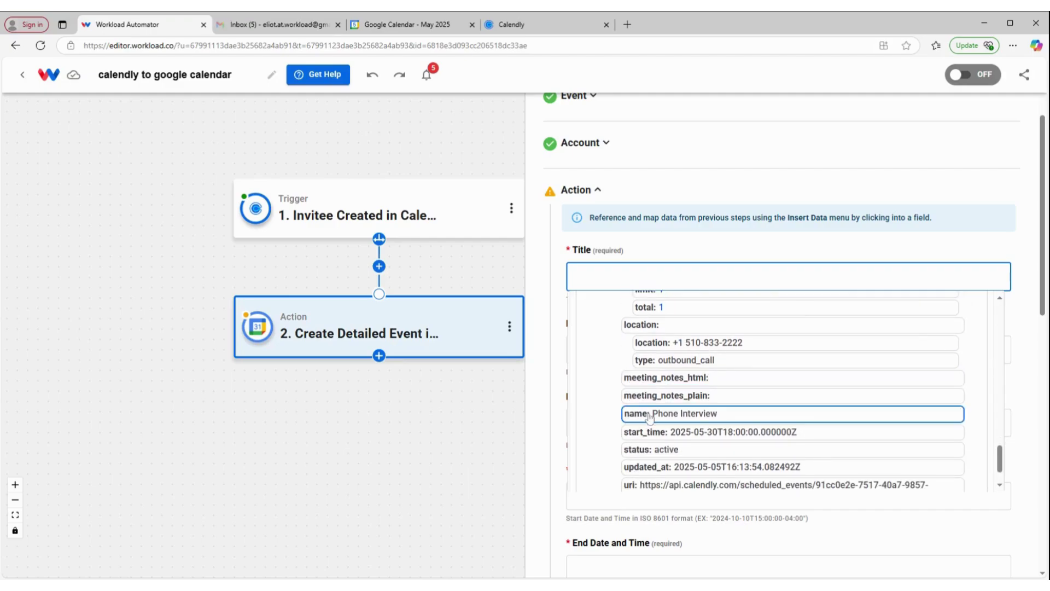
{"action": "left_click", "coordinate": [684, 419]}
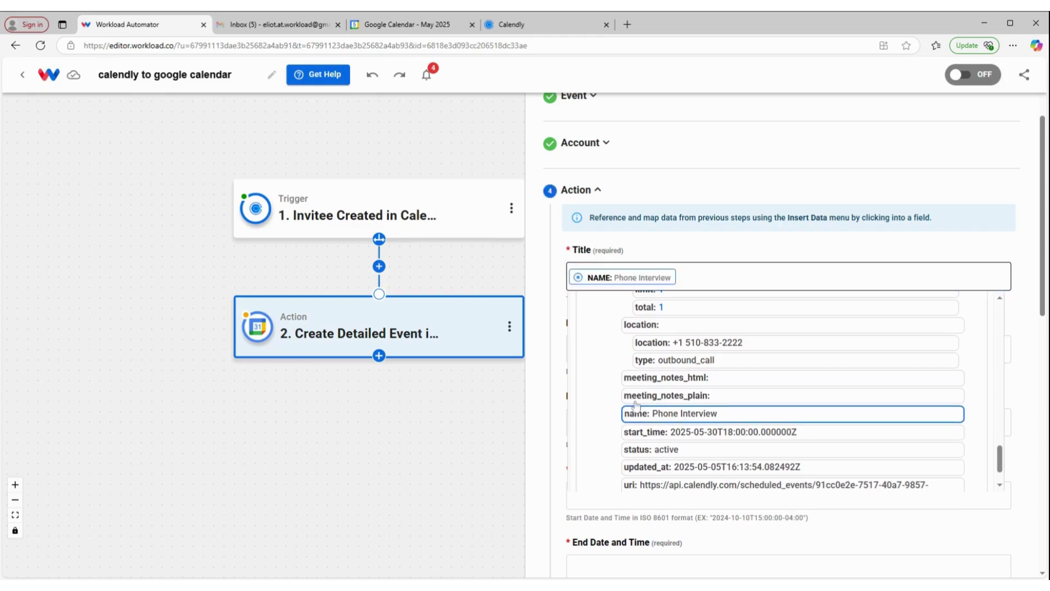
{"action": "left_click", "coordinate": [643, 243]}
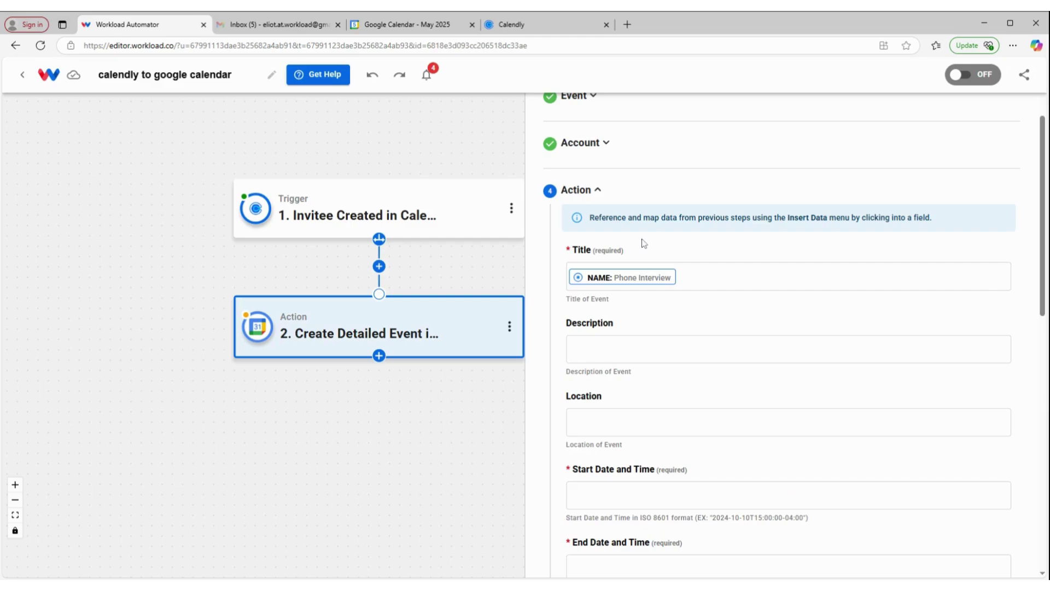
Step: Map the calendar event's Description to the invitee's name field from the Calendly trigger data
{"action": "left_click", "coordinate": [645, 350]}
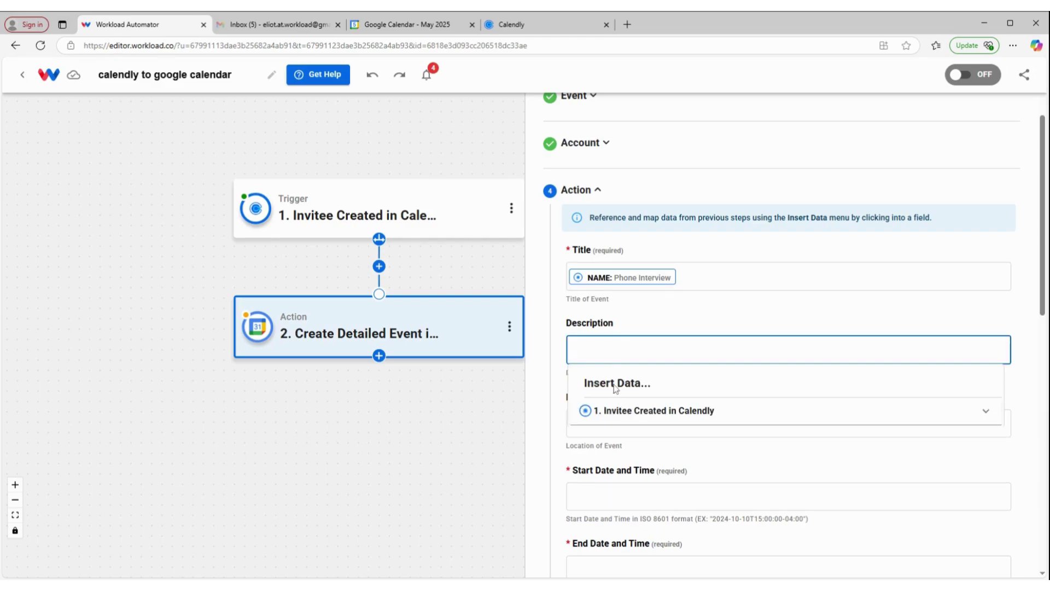
{"action": "left_click", "coordinate": [621, 410]}
{"action": "scroll", "coordinate": [621, 410], "scroll_direction": "down", "scroll_amount": 2}
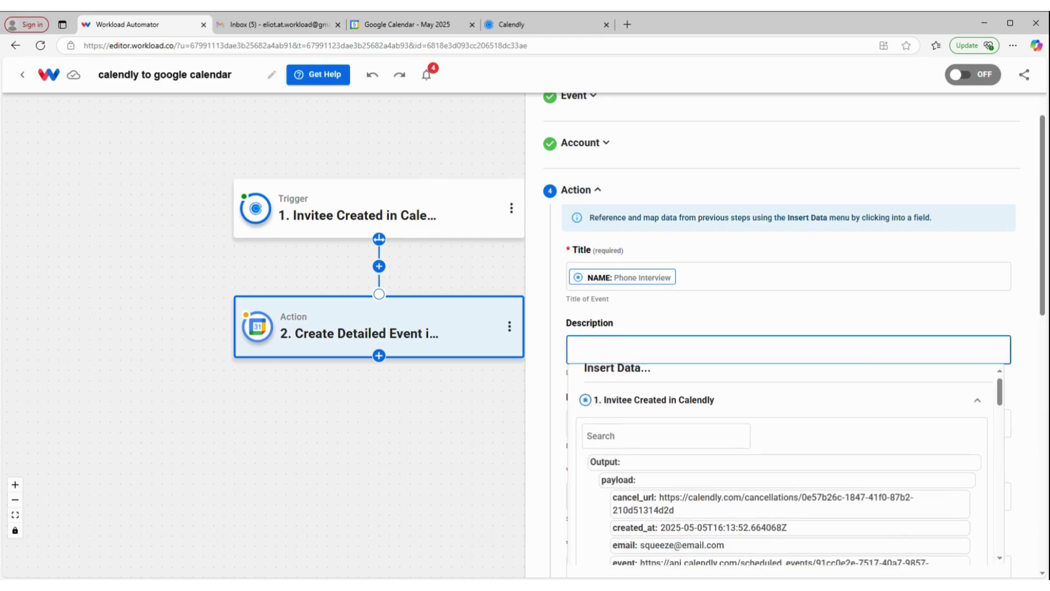
{"action": "scroll", "coordinate": [669, 453], "scroll_direction": "down", "scroll_amount": 2}
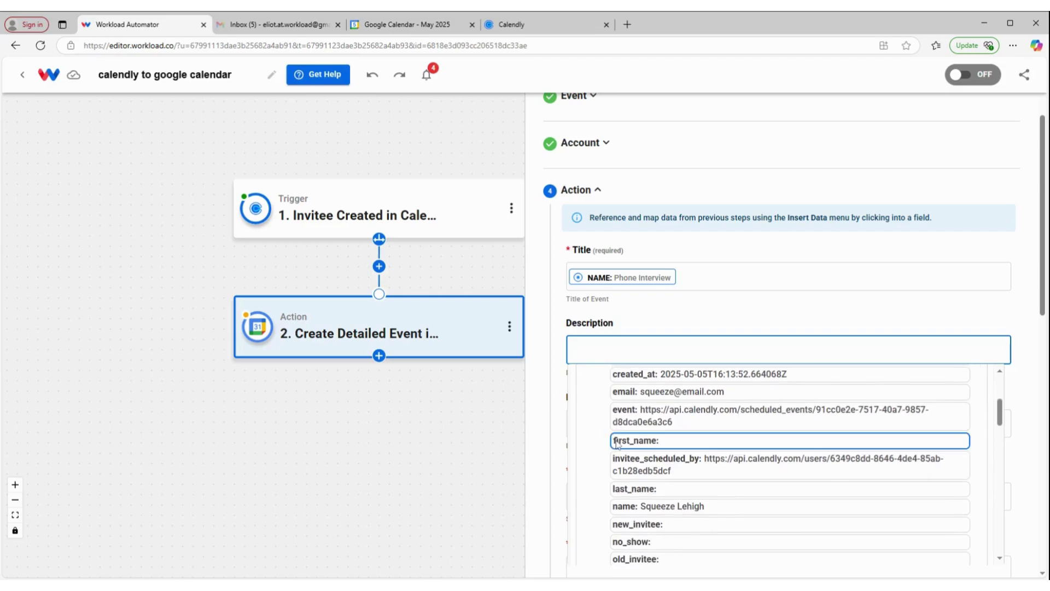
{"action": "left_click", "coordinate": [670, 450]}
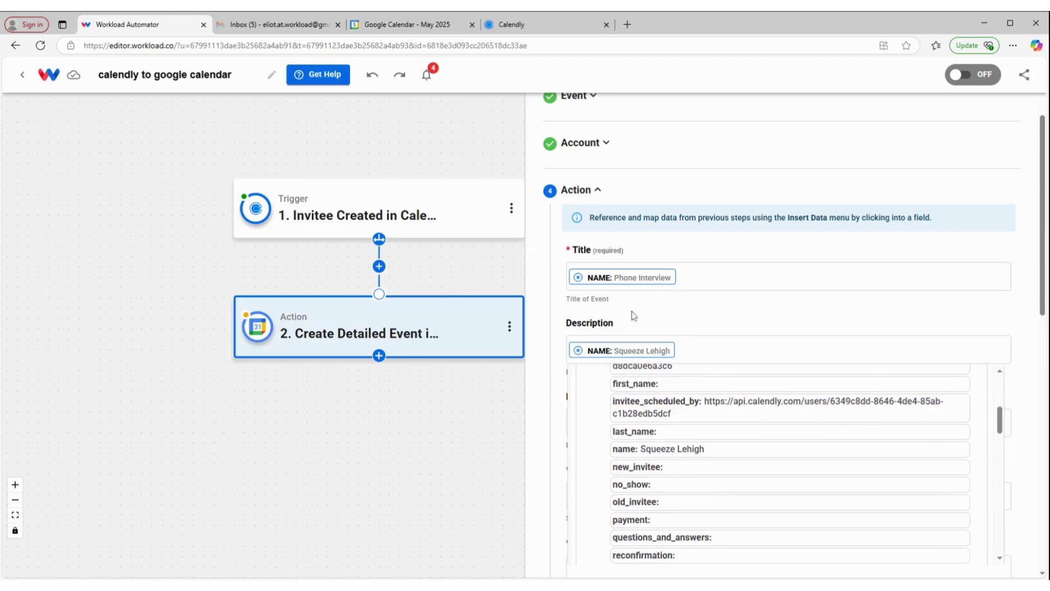
Step: Map the calendar event's Location to the scheduled event's location field from the Calendly trigger data
{"action": "scroll", "coordinate": [634, 339], "scroll_direction": "down", "scroll_amount": 2}
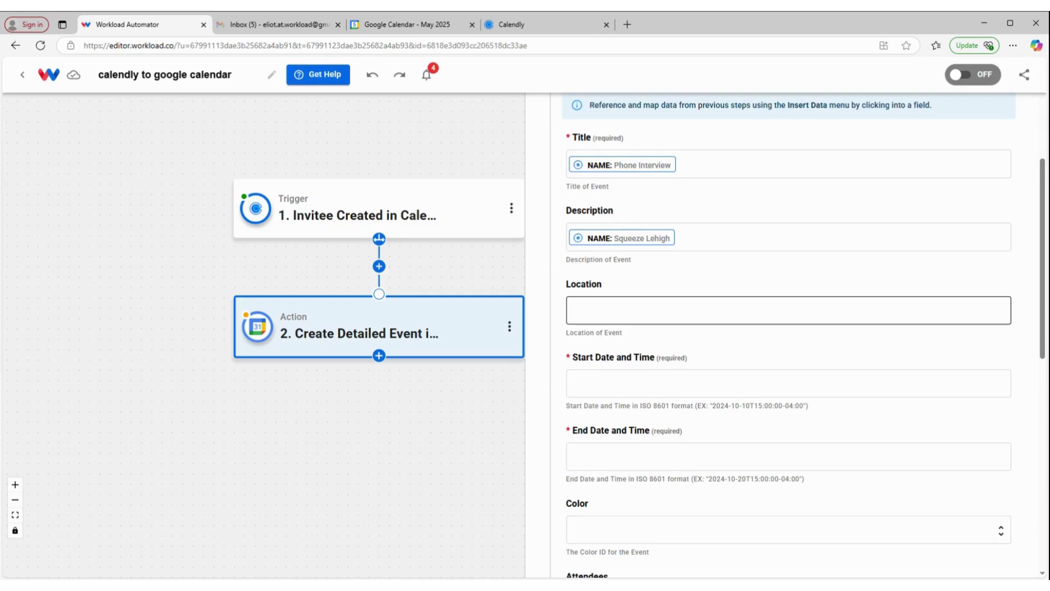
{"action": "left_click", "coordinate": [634, 311]}
{"action": "left_click", "coordinate": [633, 373]}
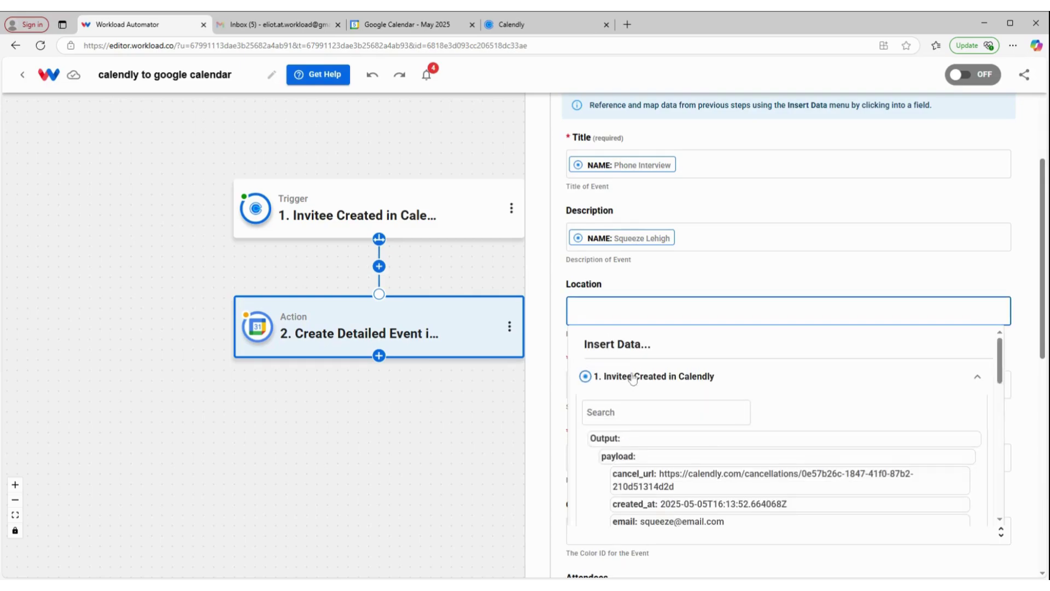
{"action": "scroll", "coordinate": [622, 460], "scroll_direction": "down", "scroll_amount": 1}
{"action": "scroll", "coordinate": [621, 459], "scroll_direction": "down", "scroll_amount": 4}
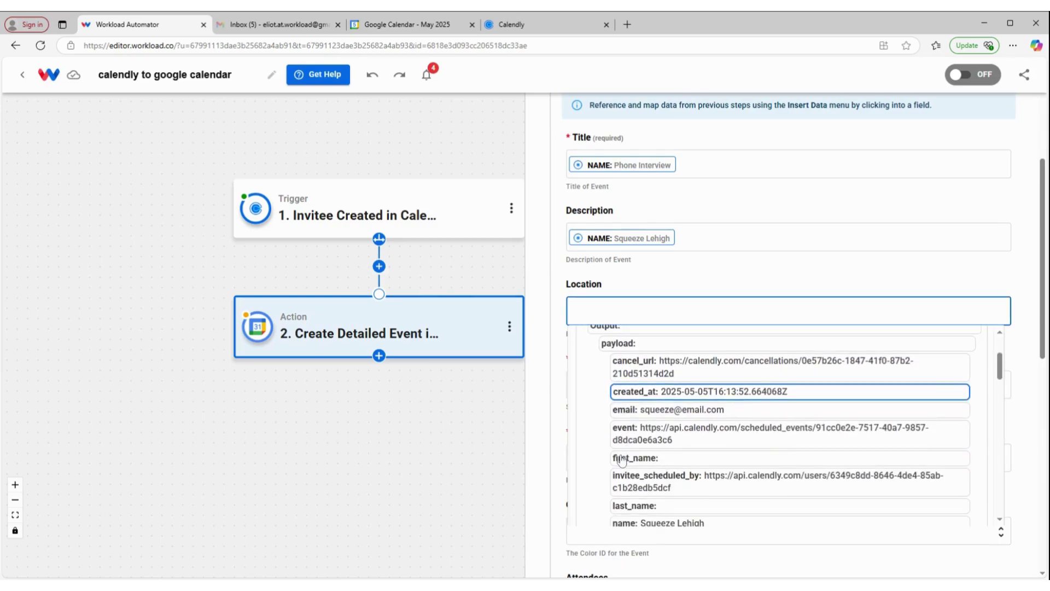
{"action": "scroll", "coordinate": [640, 441], "scroll_direction": "down", "scroll_amount": 4}
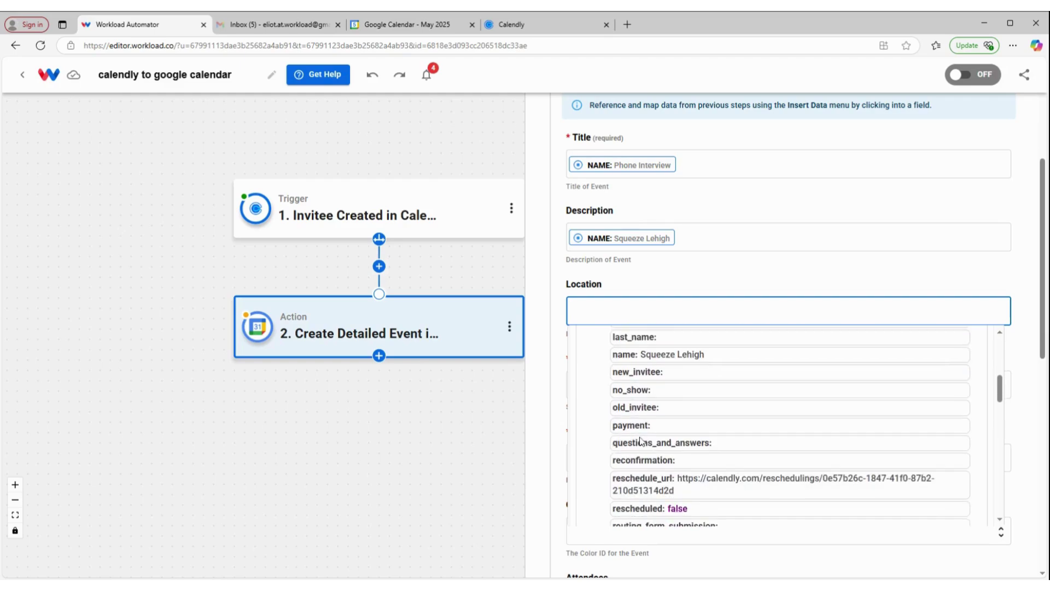
{"action": "scroll", "coordinate": [642, 443], "scroll_direction": "down", "scroll_amount": 5}
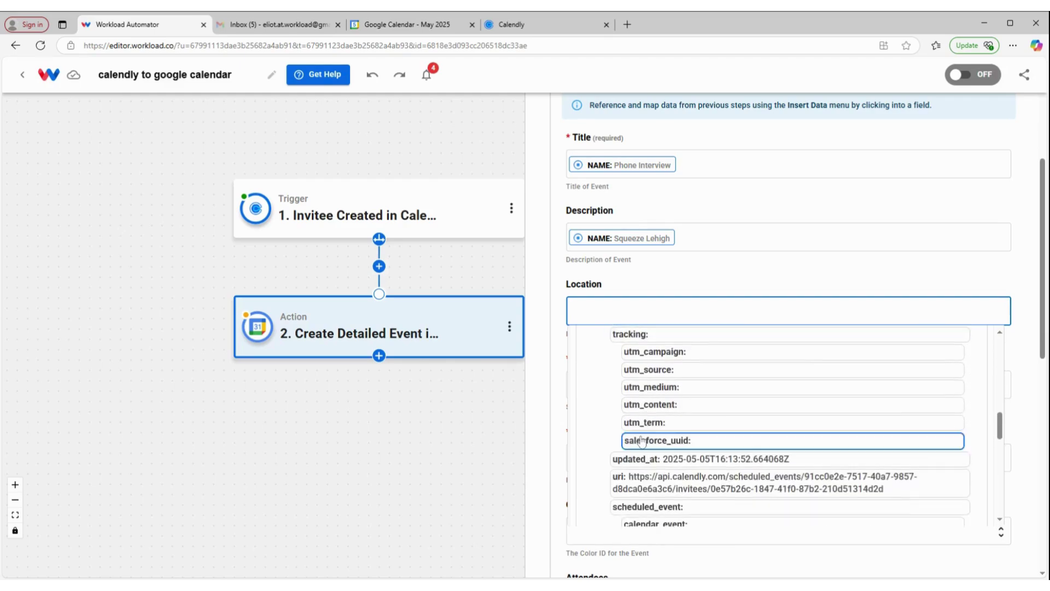
{"action": "left_click", "coordinate": [663, 273]}
Step: Map the calendar event's Start Date and Time to the scheduled event's start_time field from the Calendly trigger data
{"action": "scroll", "coordinate": [663, 280], "scroll_direction": "down", "scroll_amount": 2}
{"action": "left_click", "coordinate": [662, 272]}
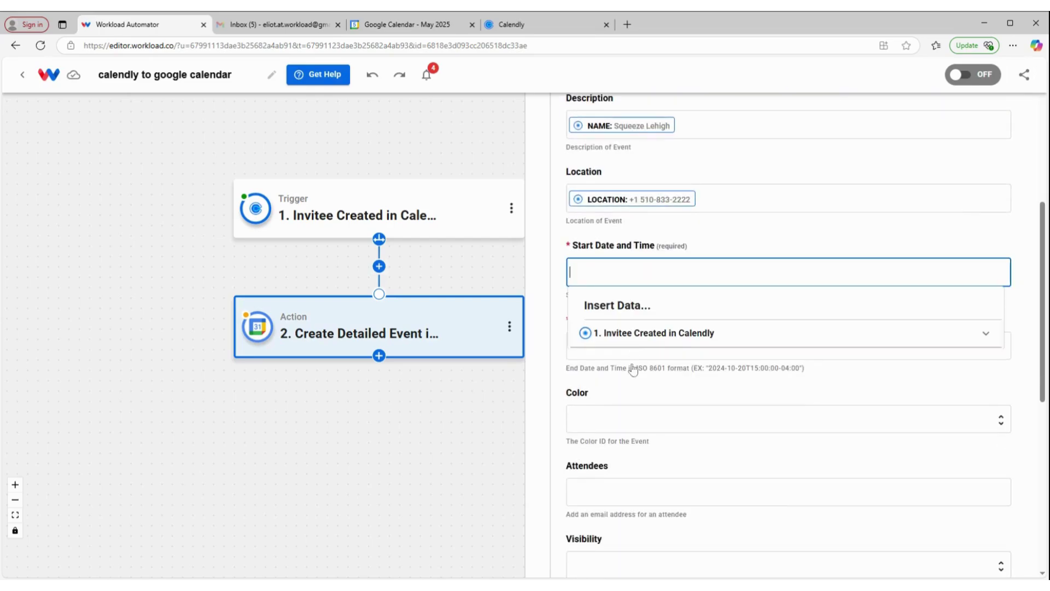
{"action": "left_click", "coordinate": [633, 339]}
{"action": "scroll", "coordinate": [642, 430], "scroll_direction": "down", "scroll_amount": 10}
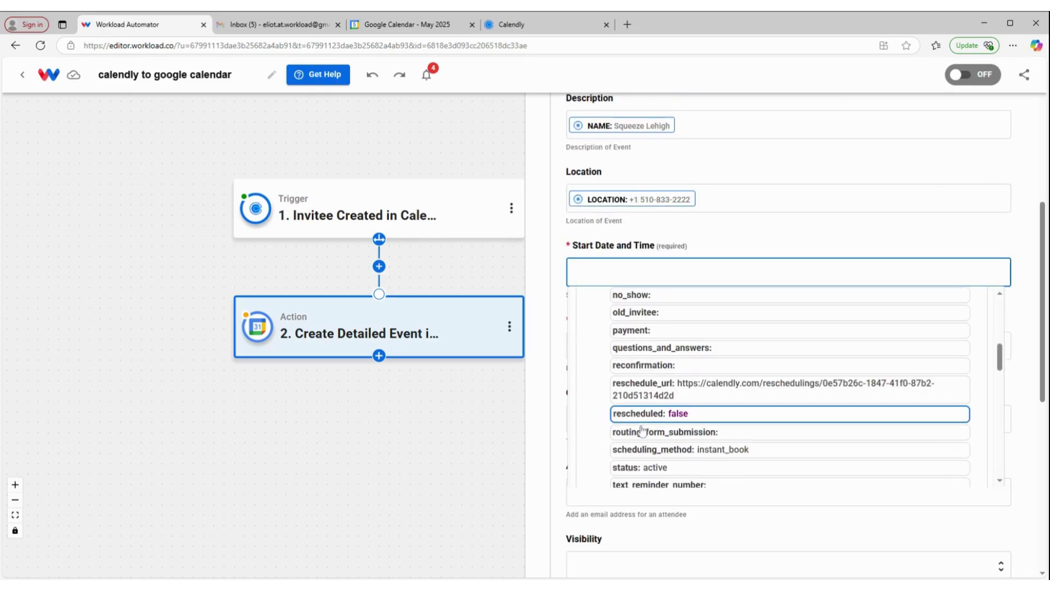
{"action": "scroll", "coordinate": [642, 430], "scroll_direction": "down", "scroll_amount": 8}
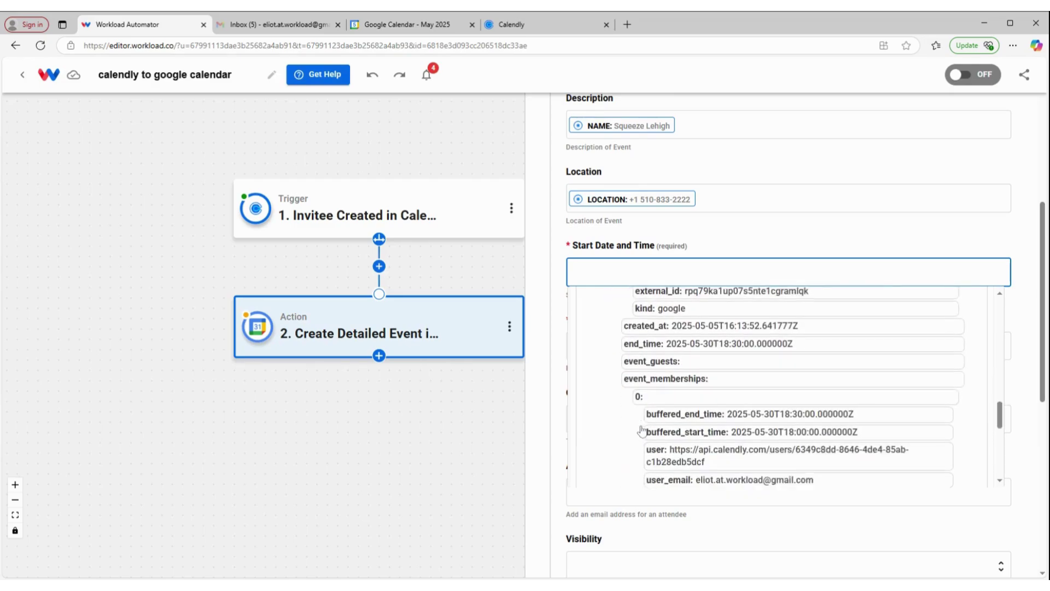
{"action": "scroll", "coordinate": [642, 430], "scroll_direction": "down", "scroll_amount": 6}
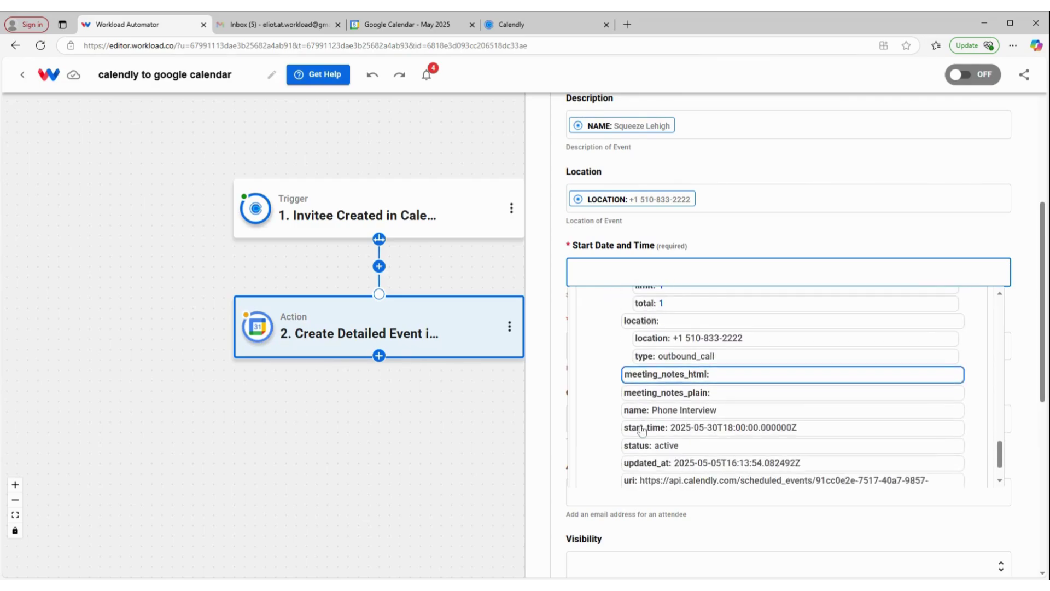
{"action": "scroll", "coordinate": [644, 424], "scroll_direction": "up", "scroll_amount": 1}
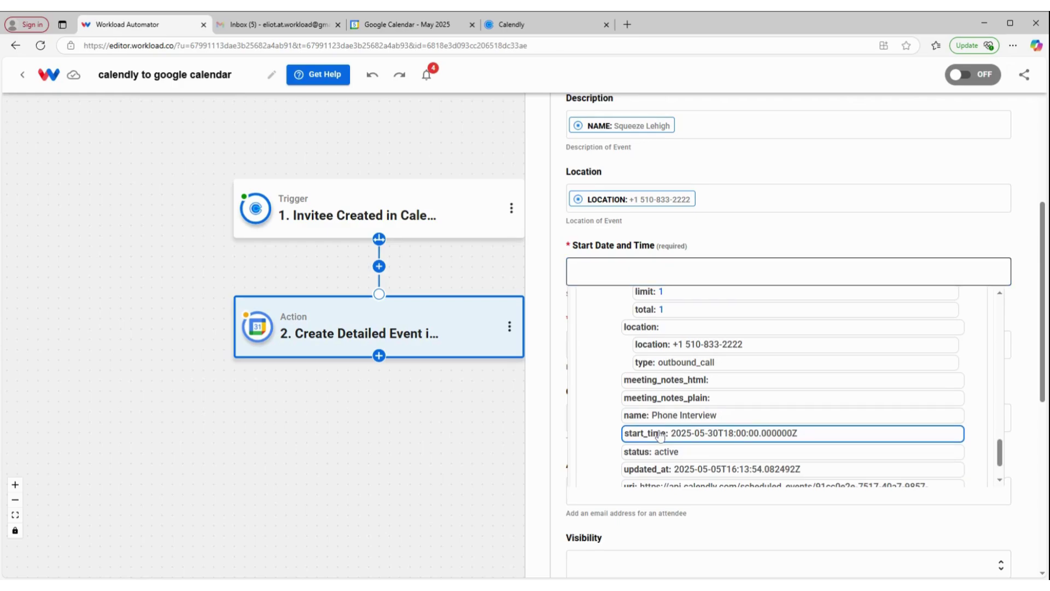
{"action": "left_click", "coordinate": [660, 435]}
Step: Map the calendar event's End Date and Time to the scheduled event's end_time field from the Calendly trigger data
{"action": "left_click", "coordinate": [603, 350]}
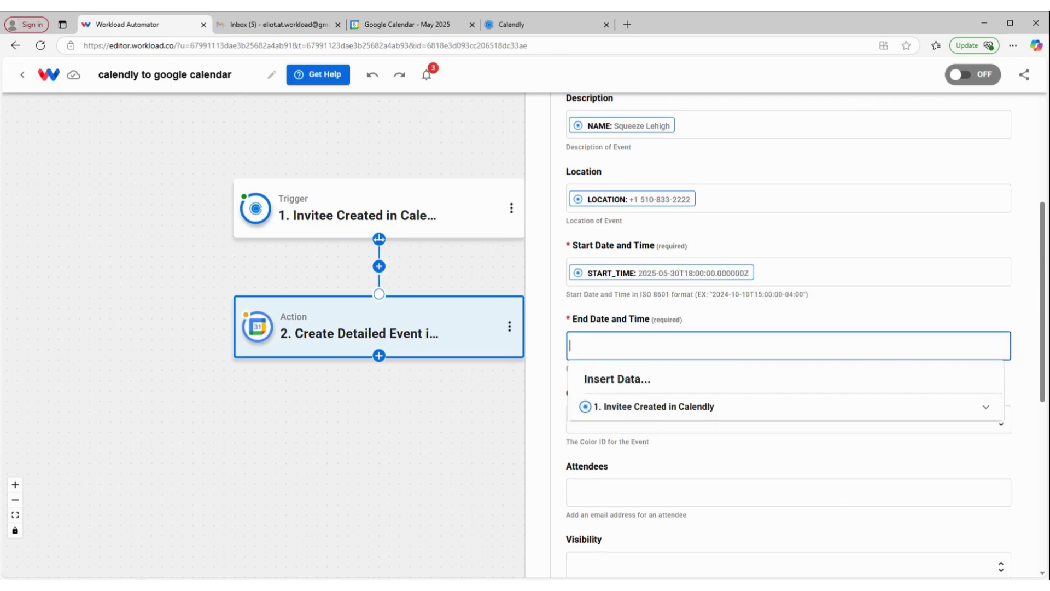
{"action": "left_click", "coordinate": [615, 407]}
{"action": "scroll", "coordinate": [645, 443], "scroll_direction": "down", "scroll_amount": 10}
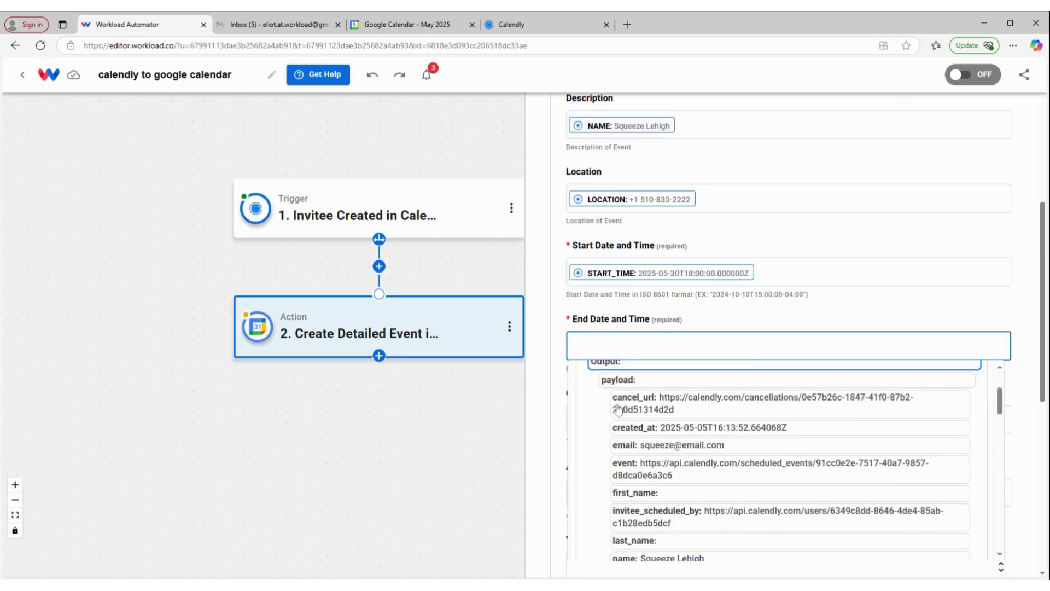
{"action": "scroll", "coordinate": [652, 458], "scroll_direction": "down", "scroll_amount": 4}
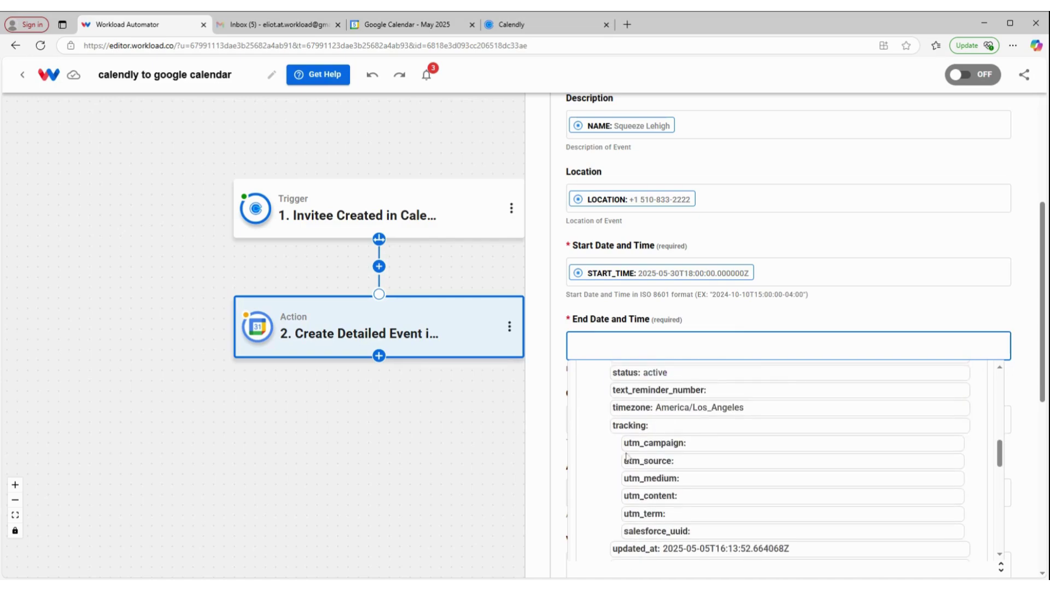
{"action": "scroll", "coordinate": [648, 432], "scroll_direction": "down", "scroll_amount": 2}
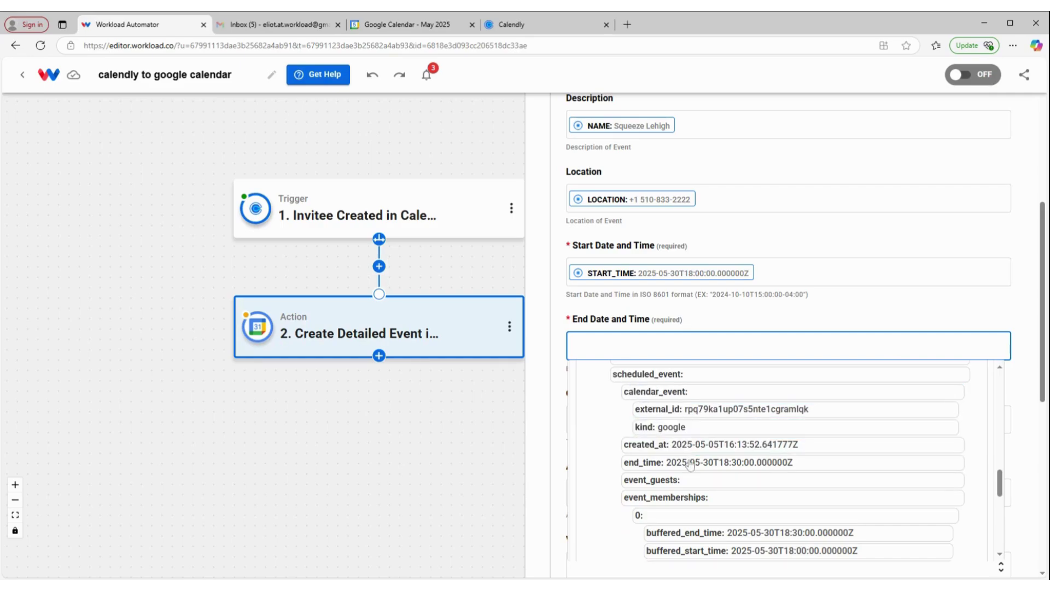
{"action": "left_click", "coordinate": [690, 464]}
Step: Set the calendar event's Color to Flamingo
{"action": "scroll", "coordinate": [787, 339], "scroll_direction": "down", "scroll_amount": 2}
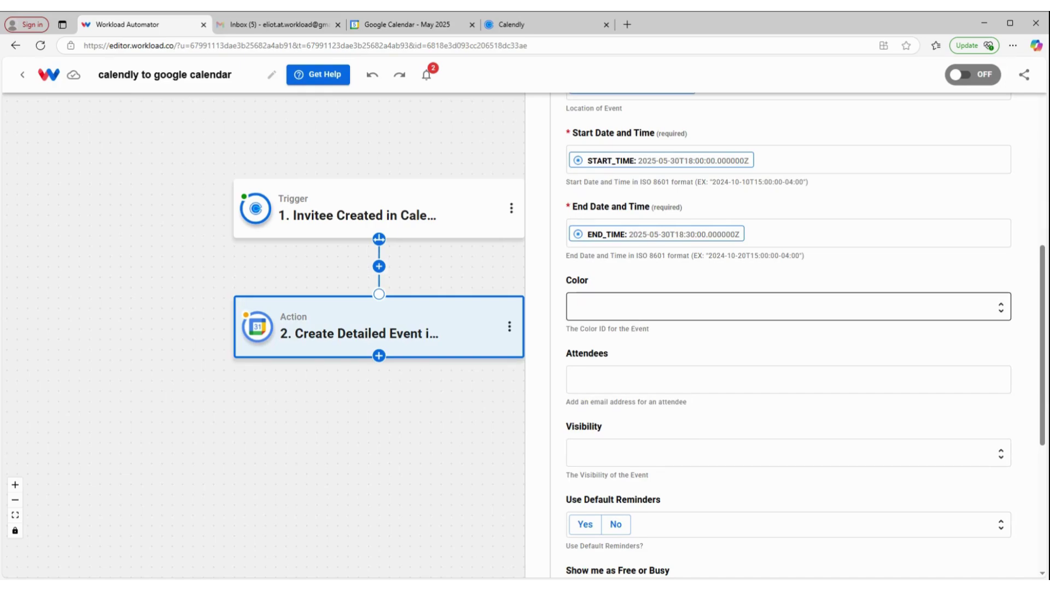
{"action": "left_click", "coordinate": [787, 307]}
{"action": "scroll", "coordinate": [628, 414], "scroll_direction": "down", "scroll_amount": 2}
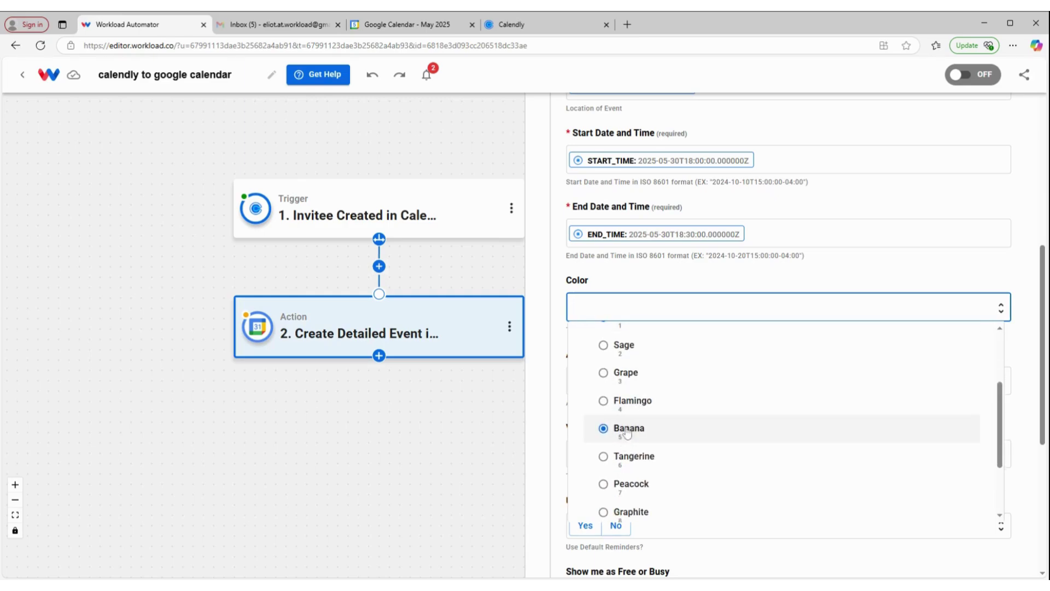
{"action": "left_click", "coordinate": [637, 409]}
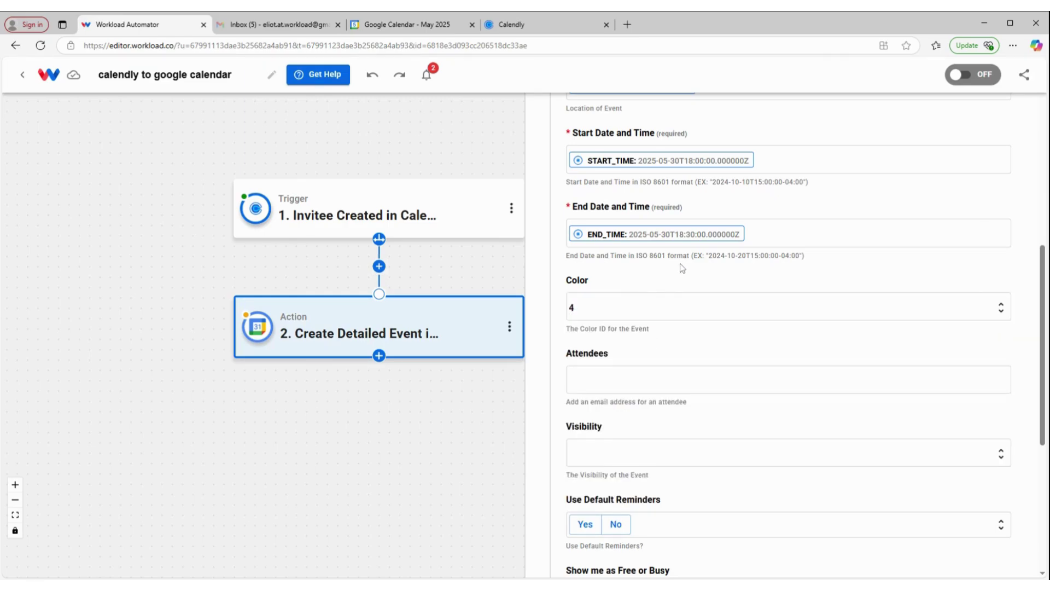
Step: Map the calendar event's Attendees to the invitee's email field from the Calendly trigger data
{"action": "scroll", "coordinate": [683, 300], "scroll_direction": "down", "scroll_amount": 2}
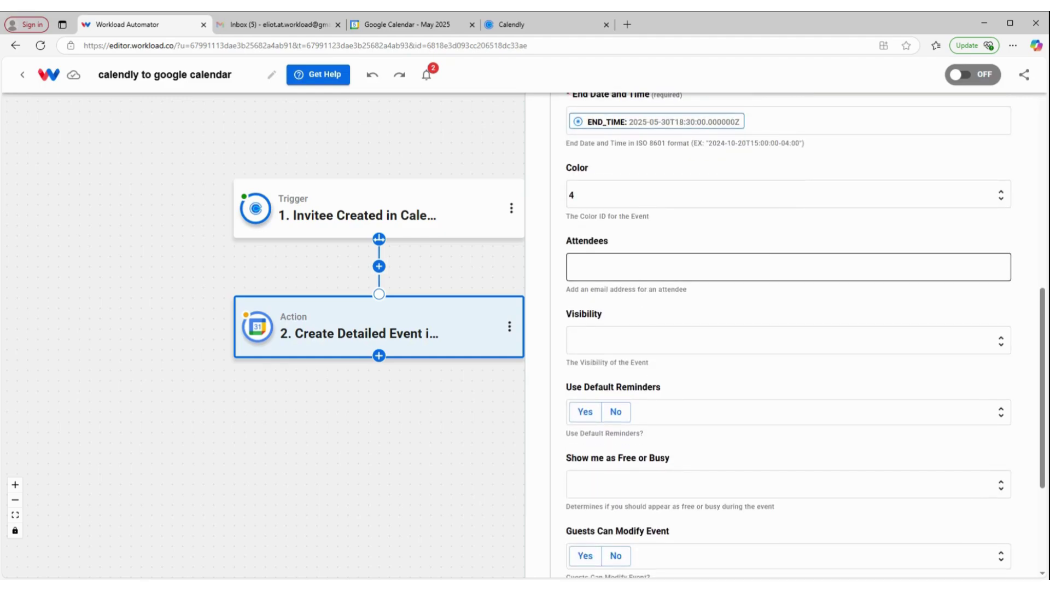
{"action": "left_click", "coordinate": [643, 268]}
{"action": "left_click", "coordinate": [650, 330]}
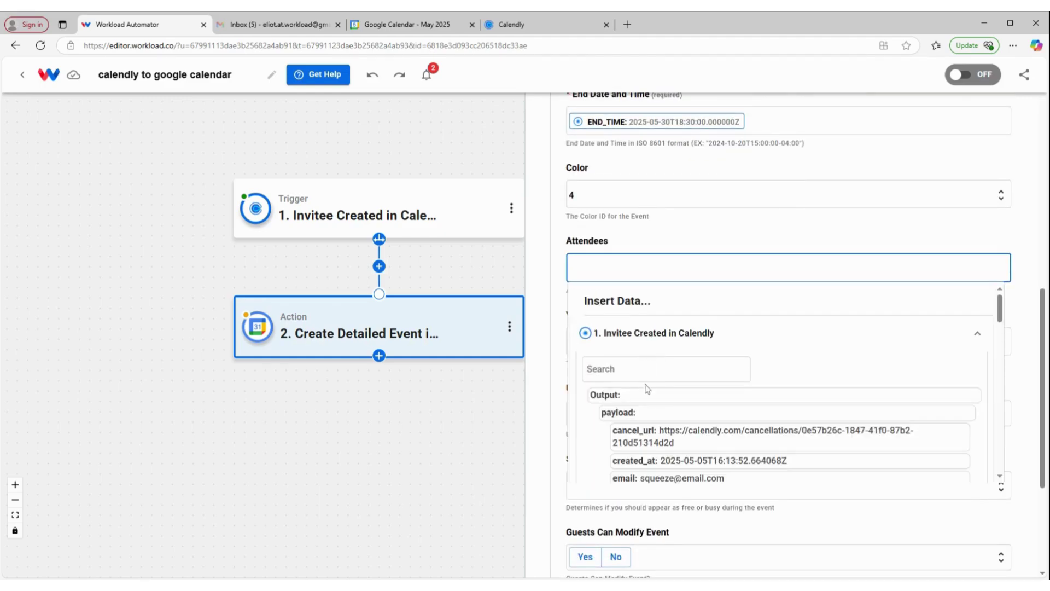
{"action": "scroll", "coordinate": [643, 422], "scroll_direction": "down", "scroll_amount": 1}
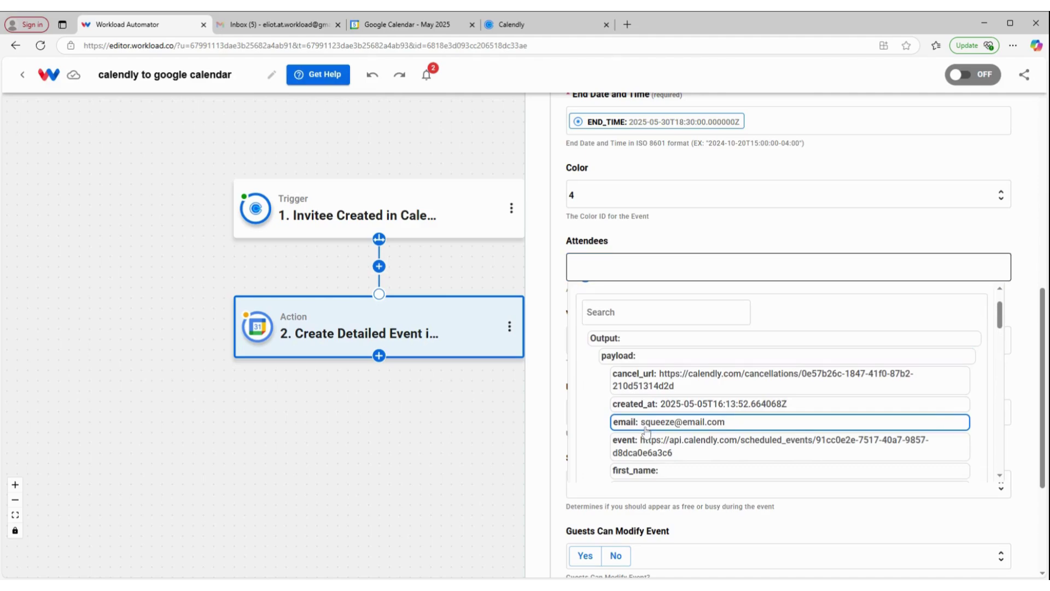
{"action": "left_click", "coordinate": [646, 422]}
{"action": "left_click", "coordinate": [651, 237]}
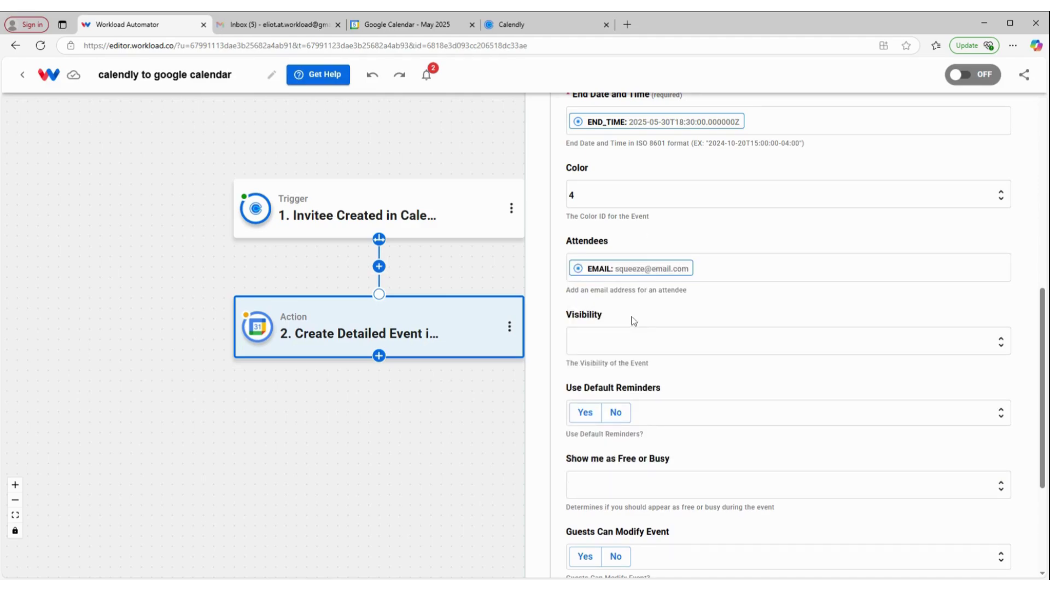
Step: Set the calendar event's Visibility to Public
{"action": "scroll", "coordinate": [635, 302], "scroll_direction": "down", "scroll_amount": 2}
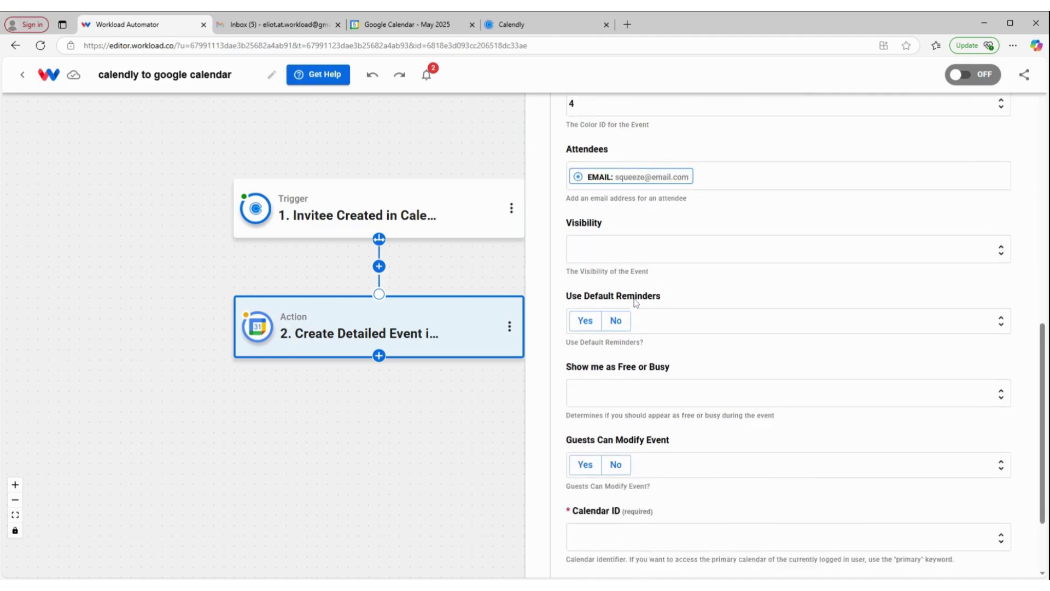
{"action": "left_click", "coordinate": [659, 230]}
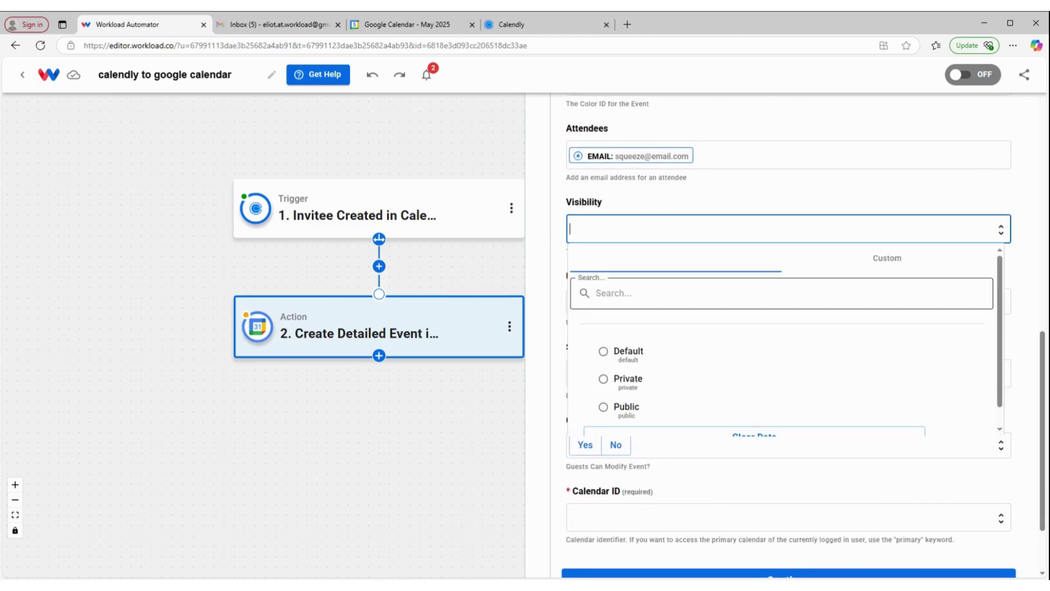
{"action": "left_click", "coordinate": [628, 407]}
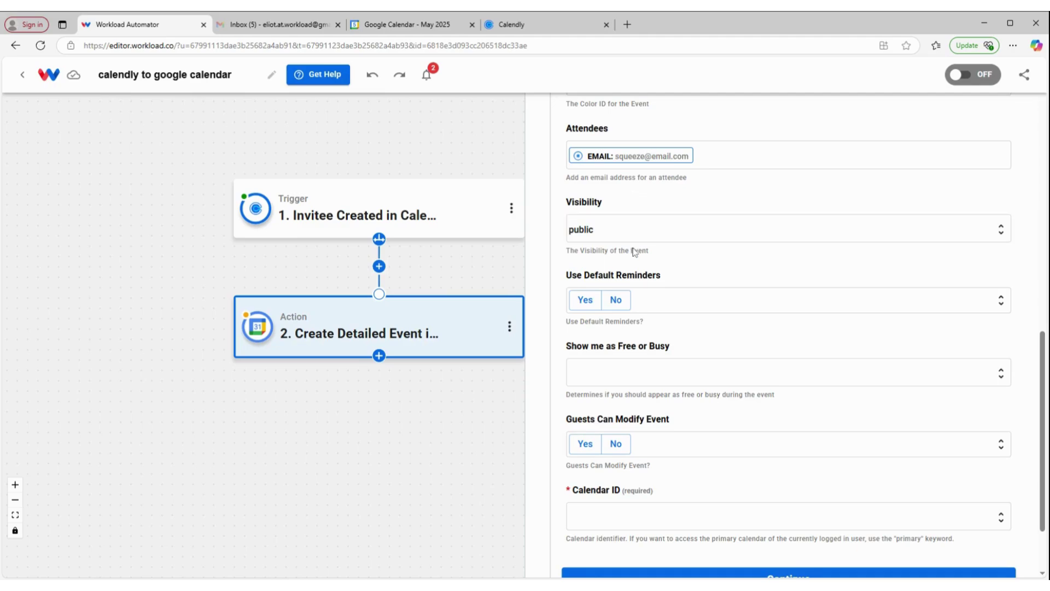
Step: Choose Test Calendar as the Calendar ID and continue to the action's test stage
{"action": "scroll", "coordinate": [634, 251], "scroll_direction": "down", "scroll_amount": 1}
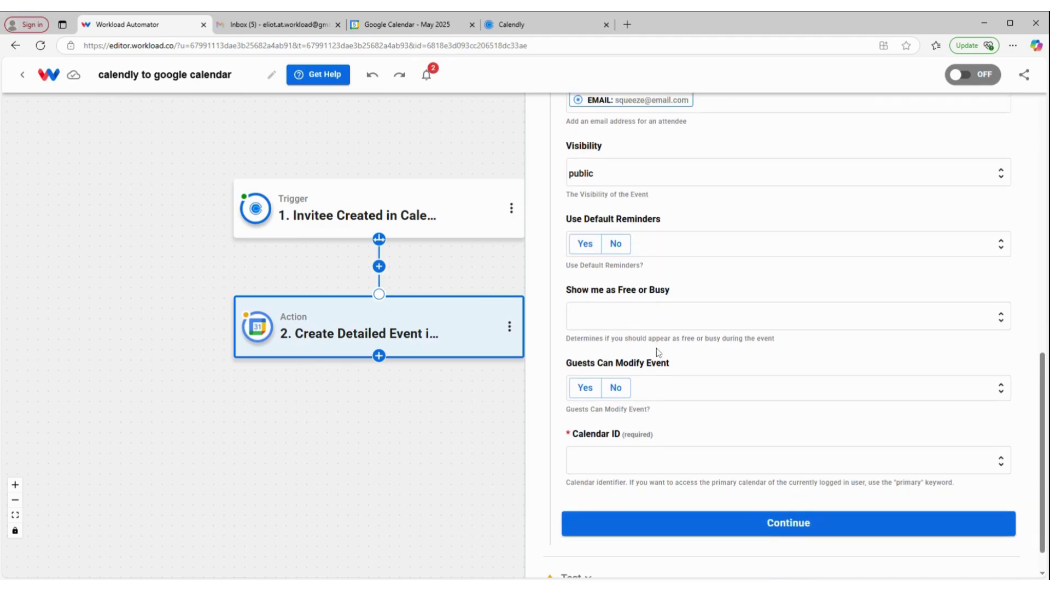
{"action": "scroll", "coordinate": [656, 350], "scroll_direction": "down", "scroll_amount": 1}
{"action": "left_click", "coordinate": [684, 423]}
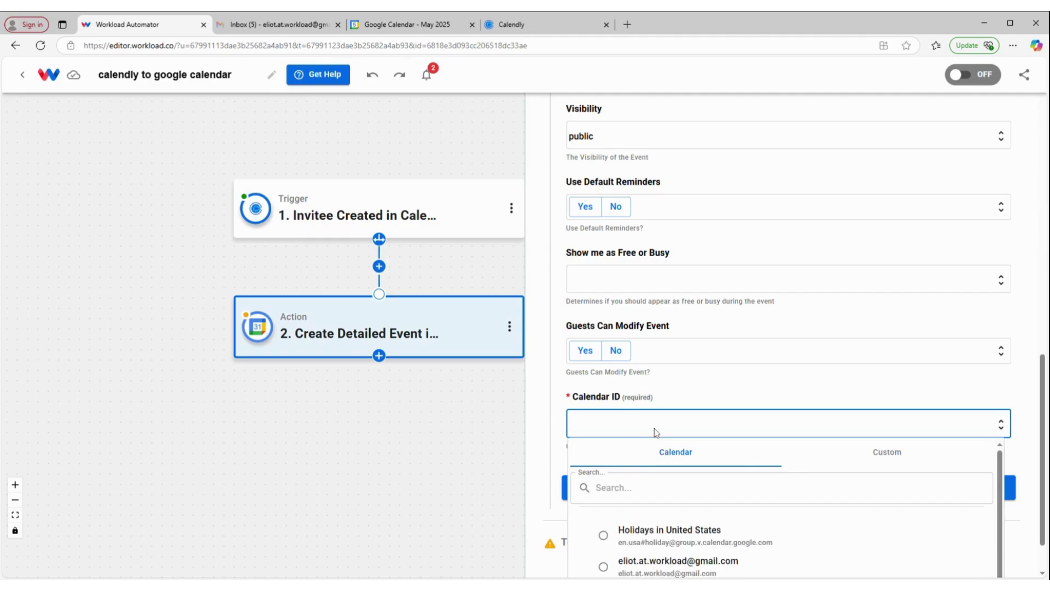
{"action": "scroll", "coordinate": [656, 464], "scroll_direction": "down", "scroll_amount": 3}
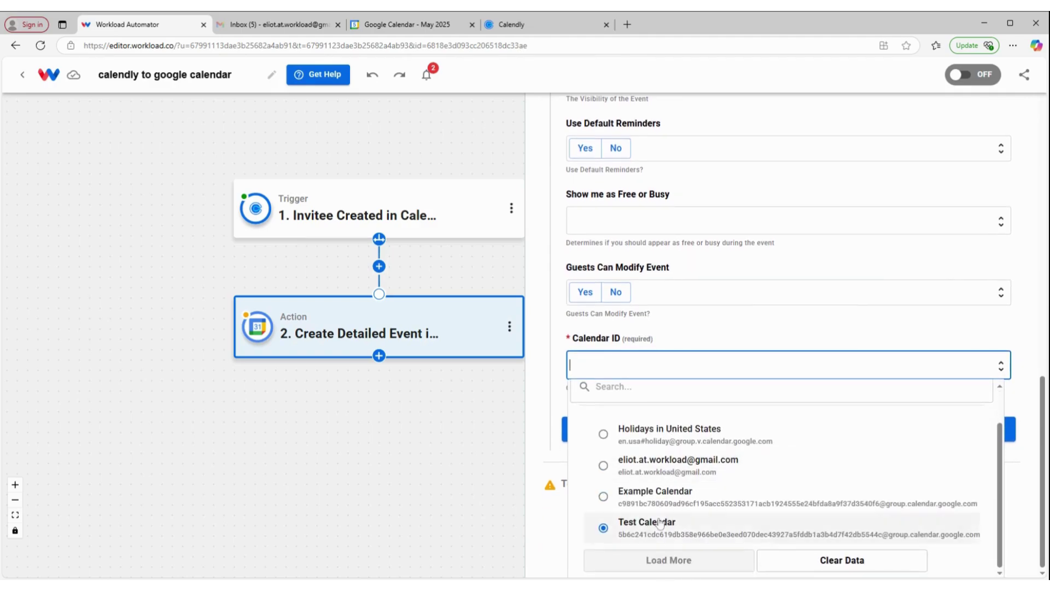
{"action": "left_click", "coordinate": [660, 523]}
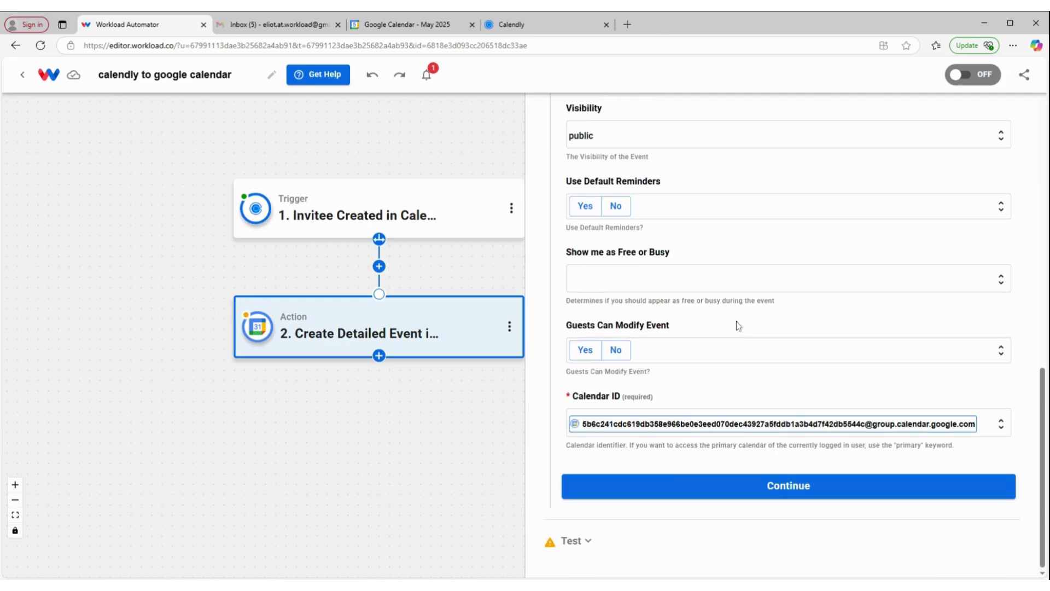
{"action": "left_click", "coordinate": [677, 478]}
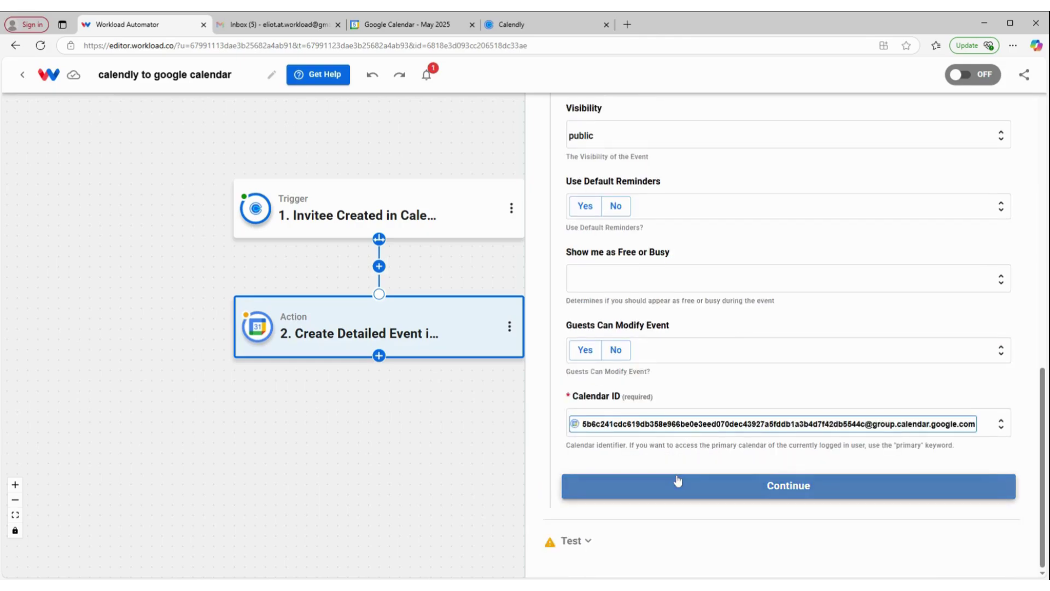
Step: Test the Create Detailed Event action, review the returned event data, and finish the action's setup
{"action": "scroll", "coordinate": [667, 477], "scroll_direction": "down", "scroll_amount": 1}
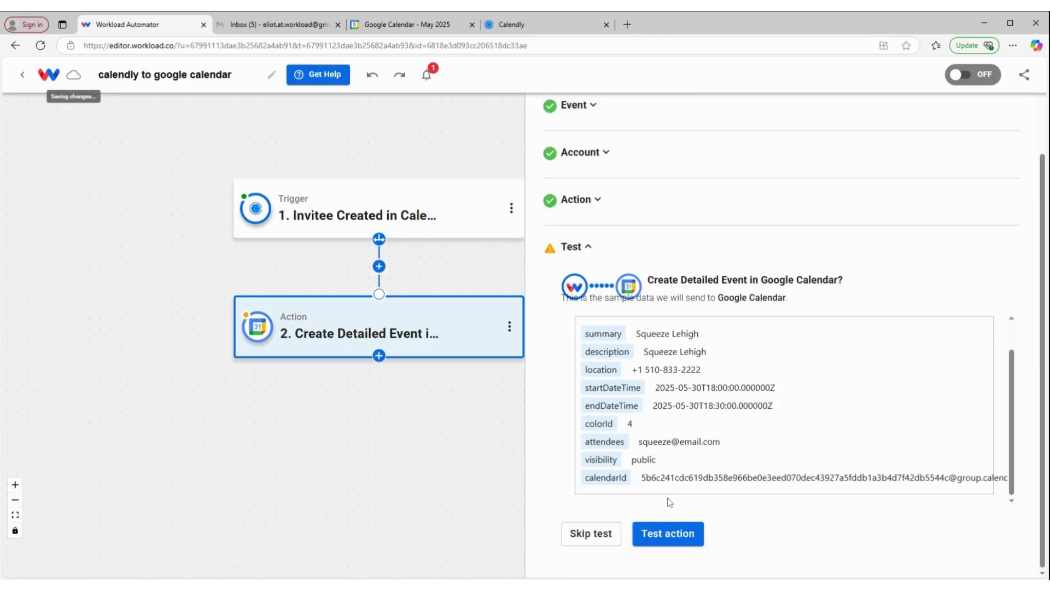
{"action": "left_click", "coordinate": [668, 534]}
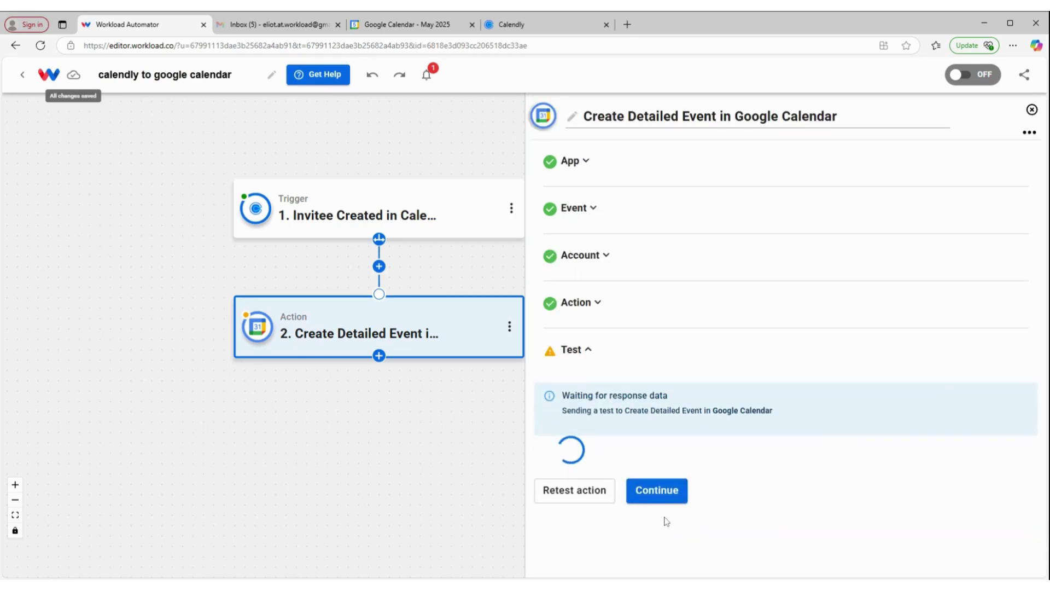
{"action": "scroll", "coordinate": [605, 513], "scroll_direction": "down", "scroll_amount": 10}
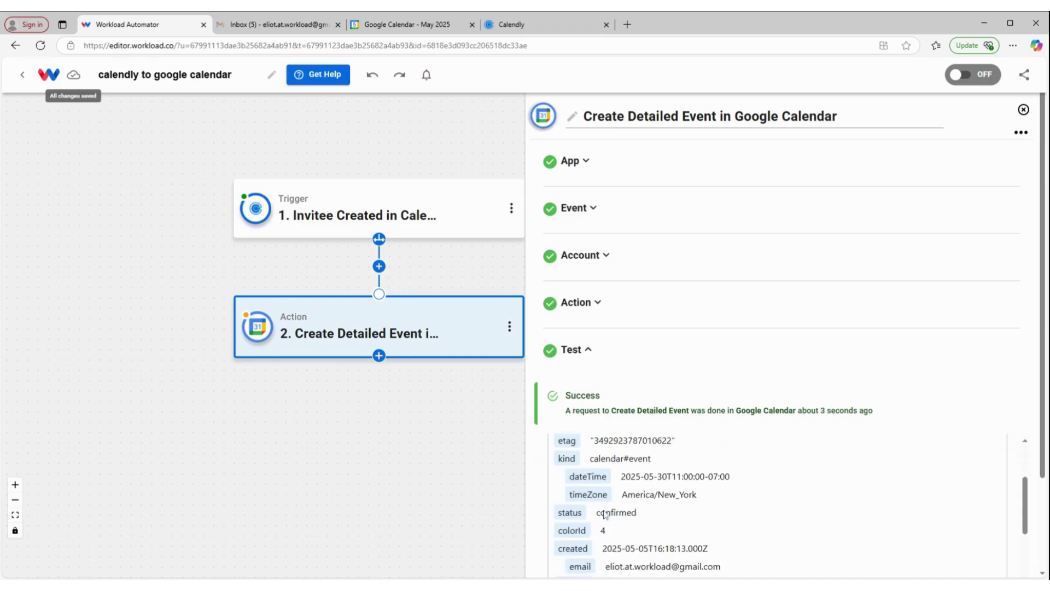
{"action": "scroll", "coordinate": [684, 446], "scroll_direction": "down", "scroll_amount": 2}
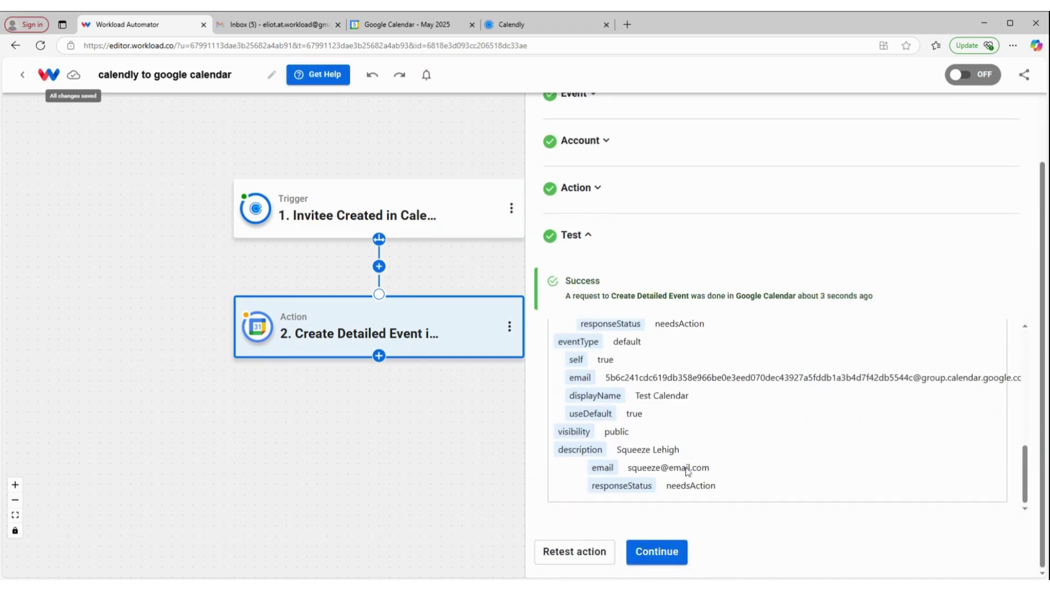
{"action": "left_click", "coordinate": [663, 550]}
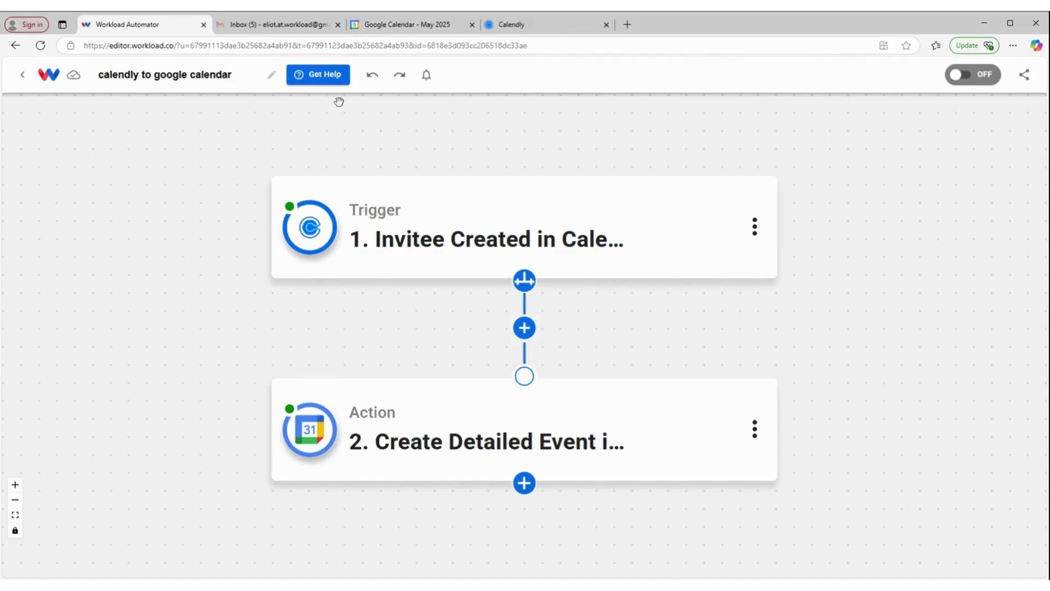
Step: Switch to Google Calendar, inspect the details of the May 30 Phone Interview event, and return to the Workload automation editor
{"action": "left_click", "coordinate": [410, 26]}
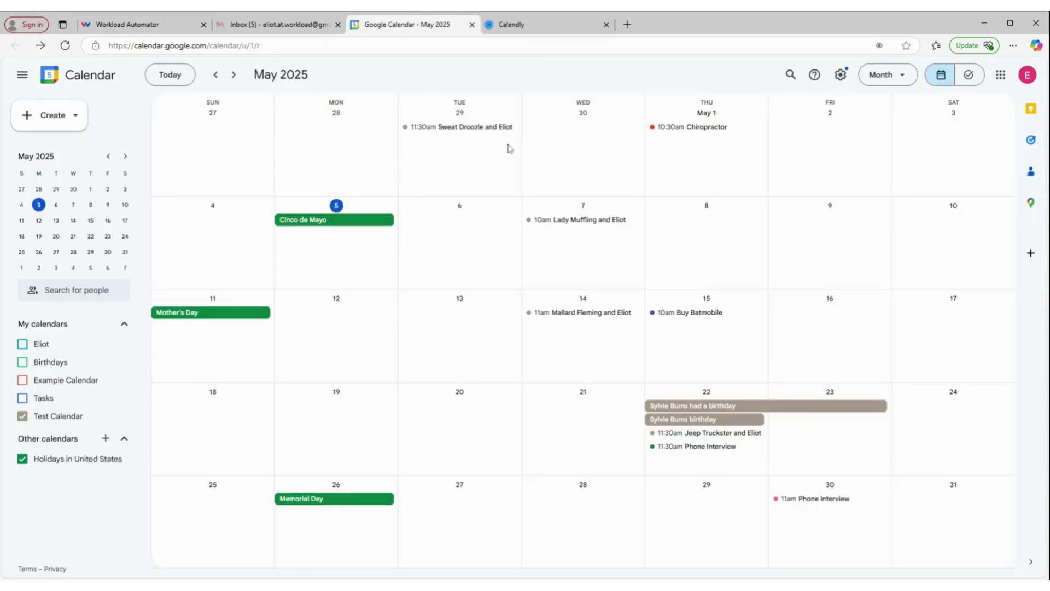
{"action": "left_click", "coordinate": [816, 500]}
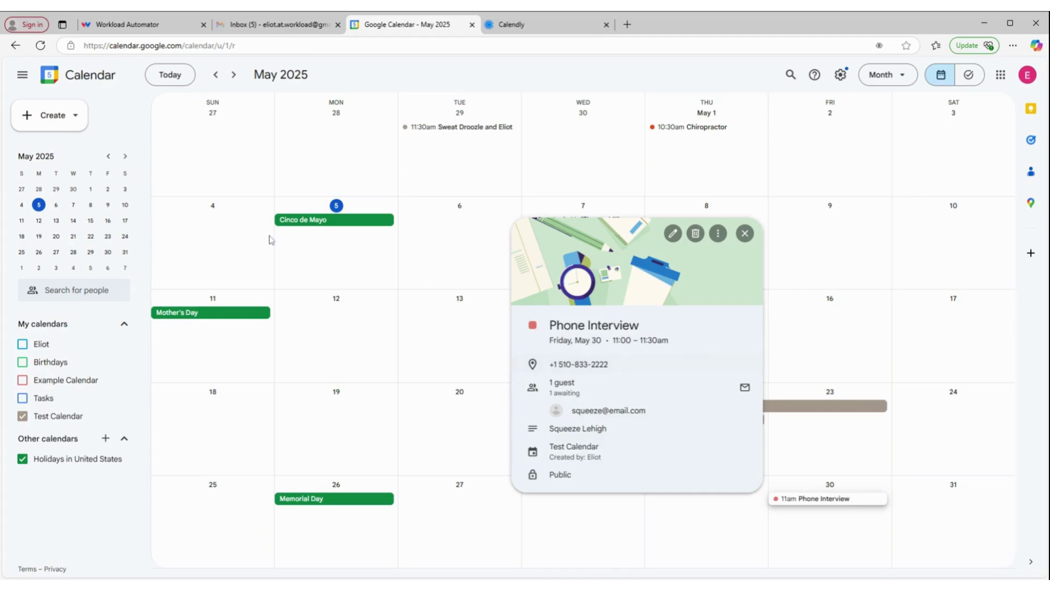
{"action": "left_click", "coordinate": [183, 158]}
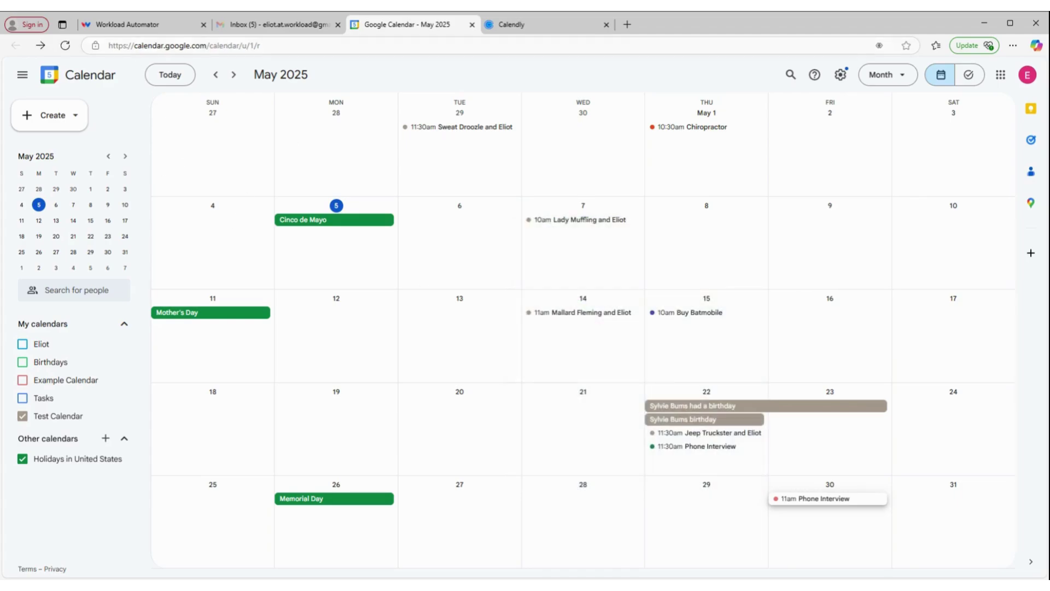
{"action": "left_click", "coordinate": [144, 24]}
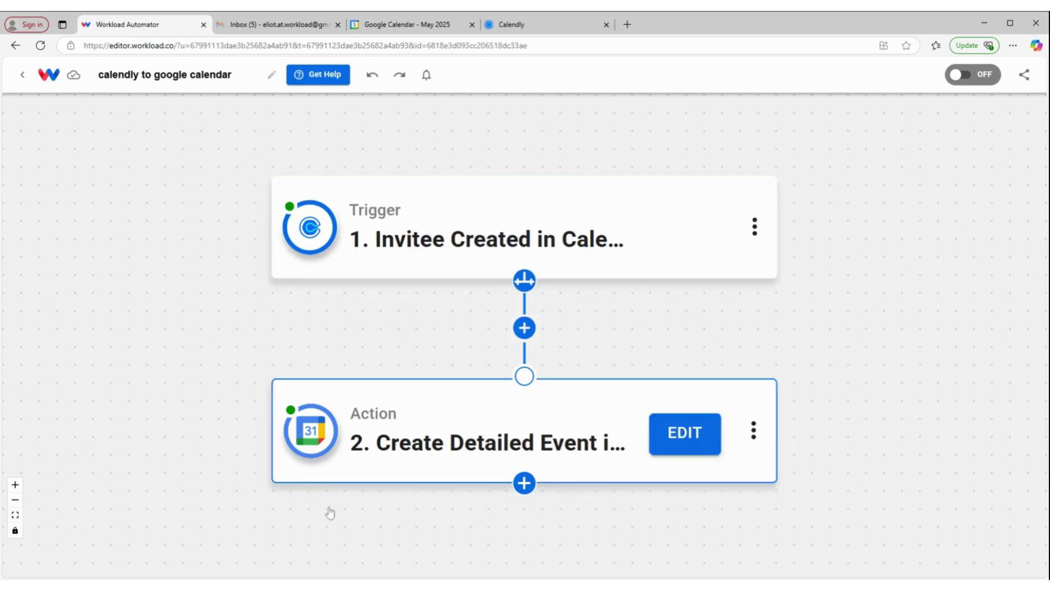
{"action": "mouse_move", "coordinate": [293, 414]}
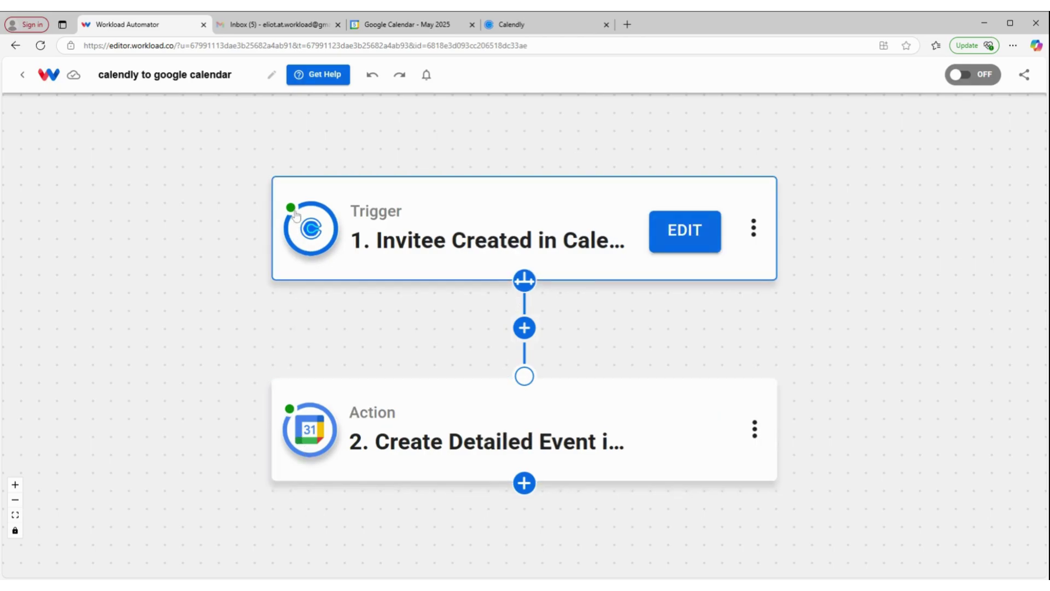